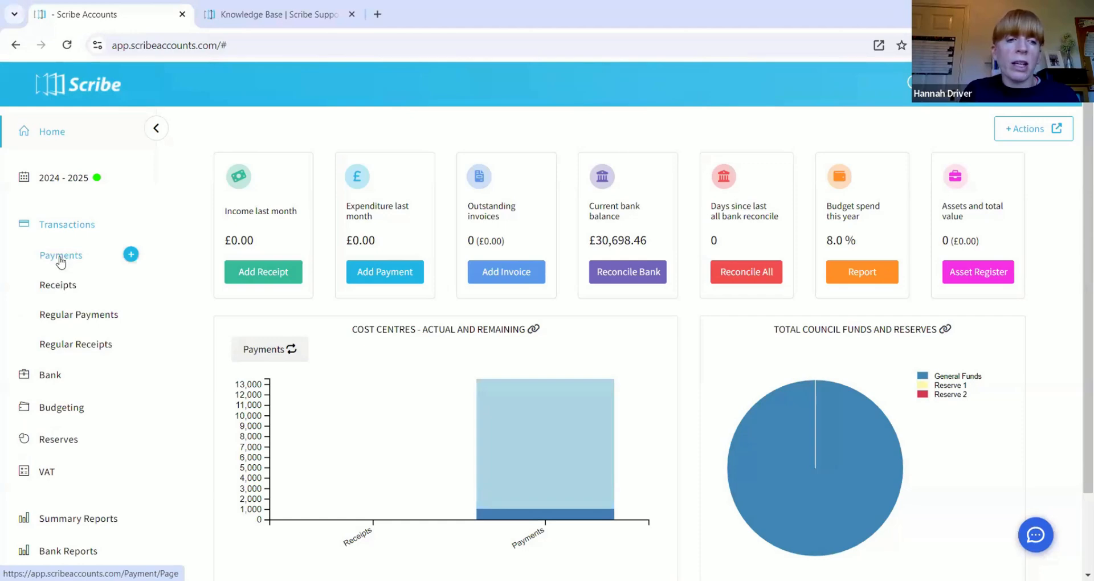
Step: Open the Payments list showing the Insurance, Salary and Stationery payments
{"action": "left_click", "coordinate": [66, 258]}
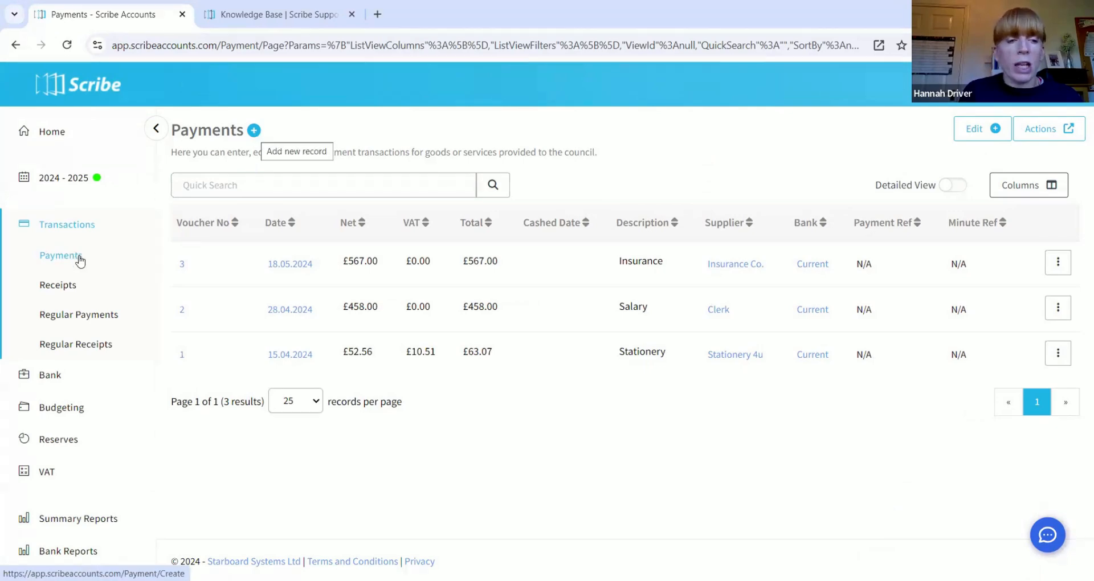
Step: Start a new payment record, bringing up the blank Add Payment #4 form dated 18/10/2024
{"action": "mouse_move", "coordinate": [133, 260]}
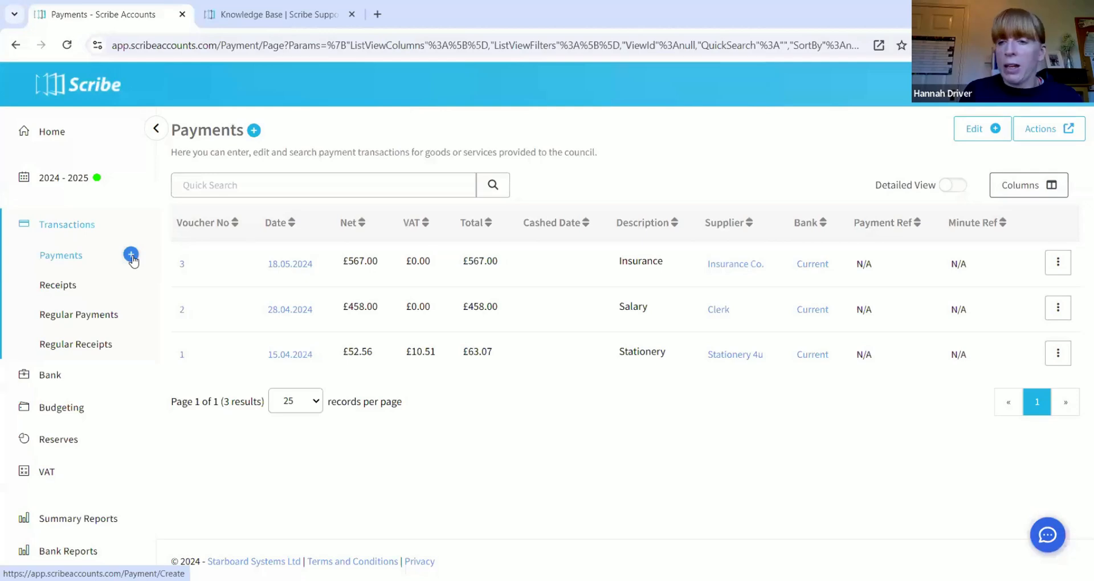
{"action": "left_click", "coordinate": [253, 132]}
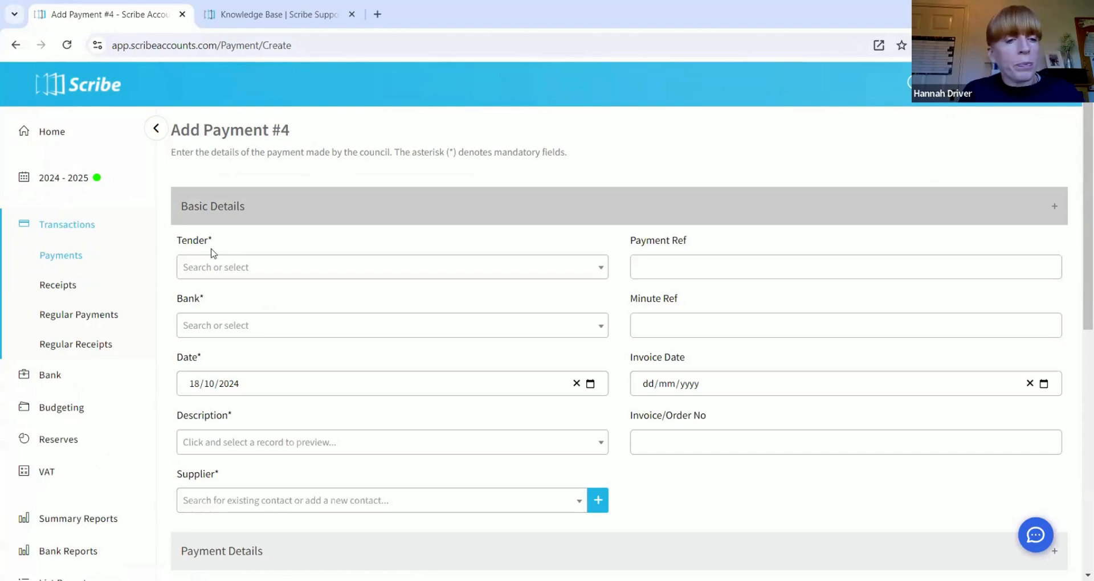
{"action": "left_click", "coordinate": [701, 266]}
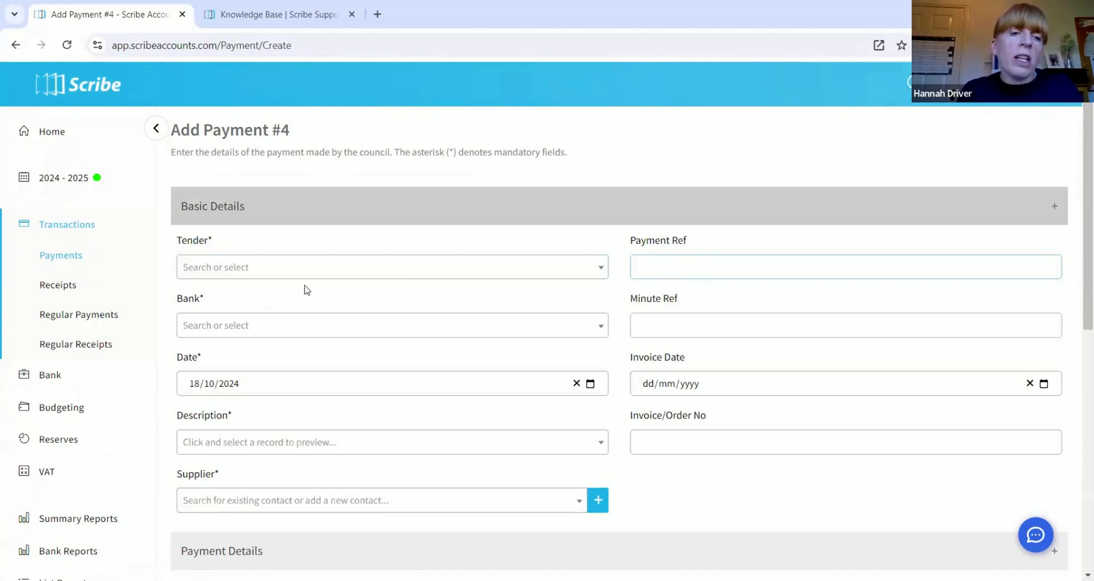
Step: Set the payment's tender to ONLINE PAYMENT and its bank to Current
{"action": "left_click", "coordinate": [290, 272]}
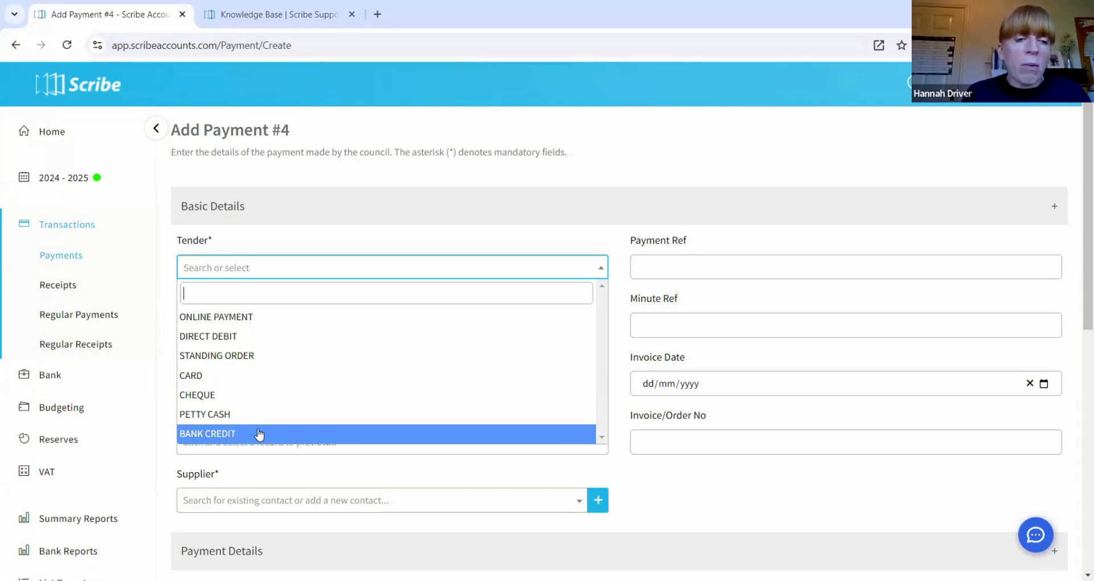
{"action": "left_click", "coordinate": [262, 317]}
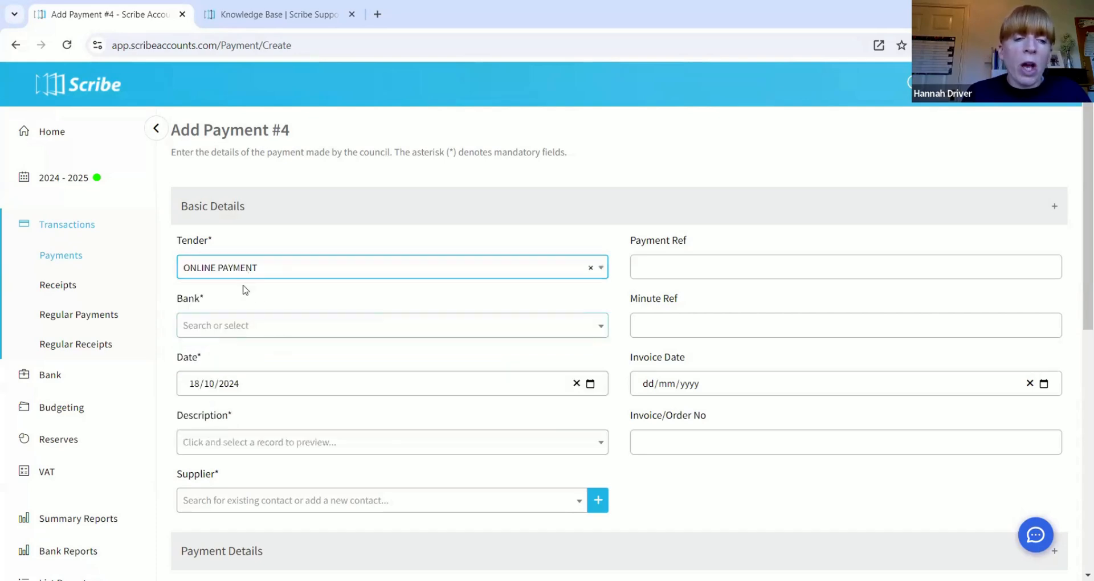
{"action": "left_click", "coordinate": [237, 333]}
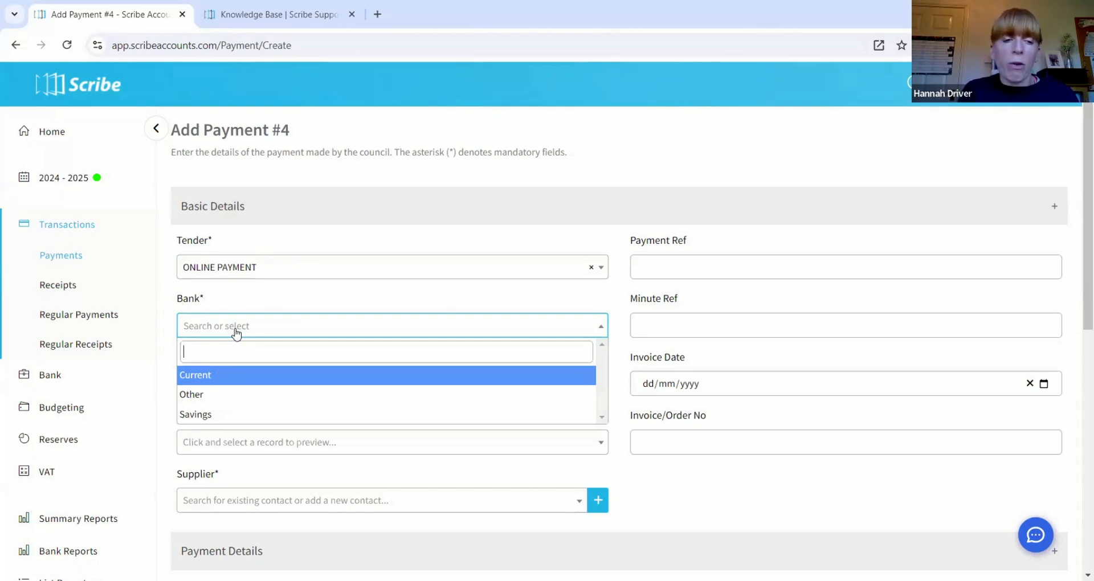
{"action": "left_click", "coordinate": [234, 376]}
{"action": "scroll", "coordinate": [161, 336], "scroll_direction": "down", "scroll_amount": 1}
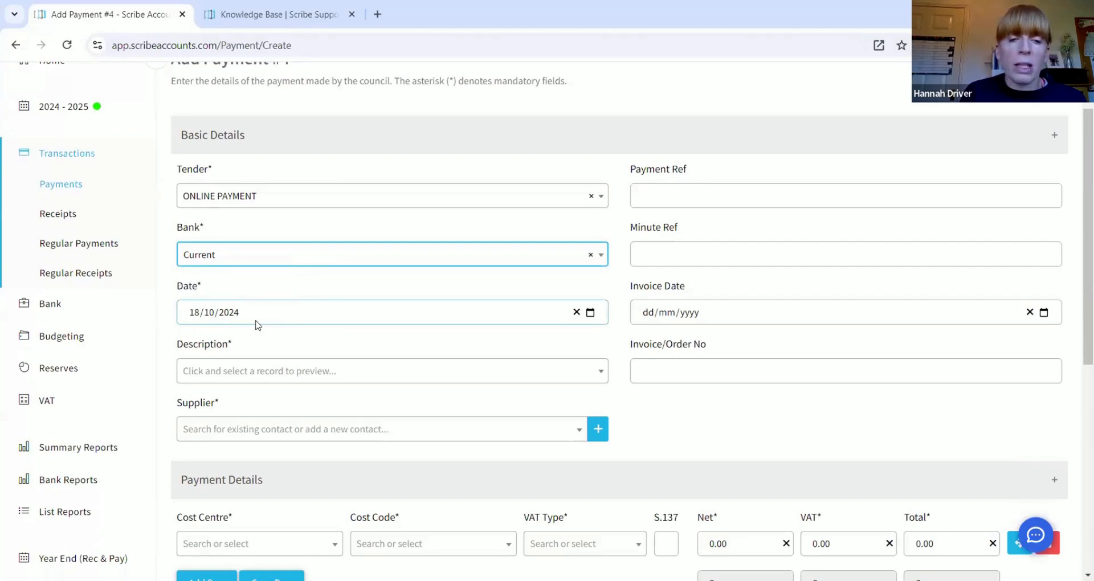
Step: Change the payment date to 16 October 2024
{"action": "left_click", "coordinate": [591, 312]}
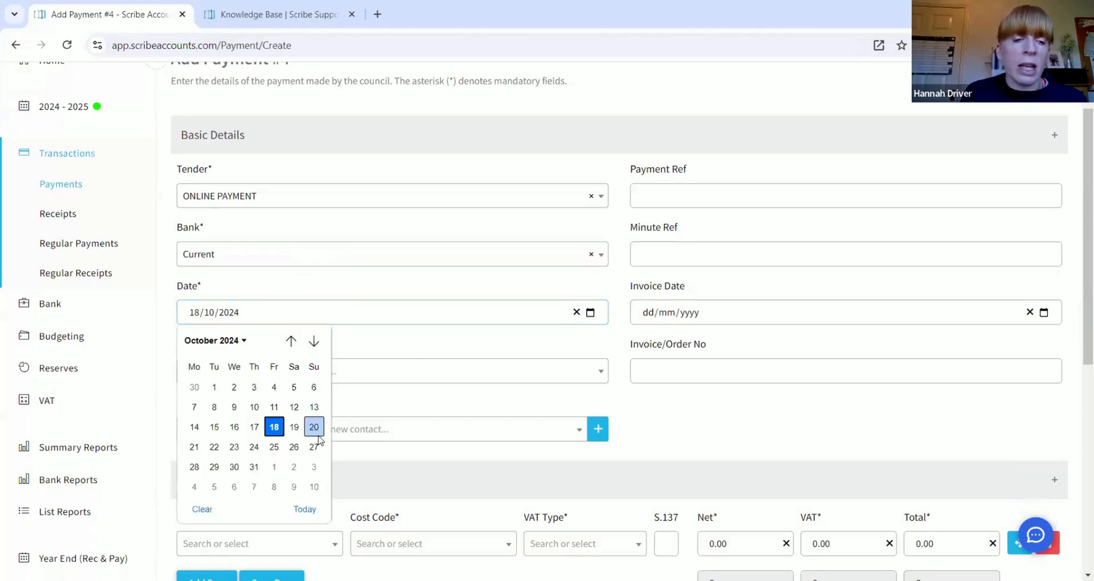
{"action": "left_click", "coordinate": [234, 427]}
{"action": "scroll", "coordinate": [276, 359], "scroll_direction": "down", "scroll_amount": 1}
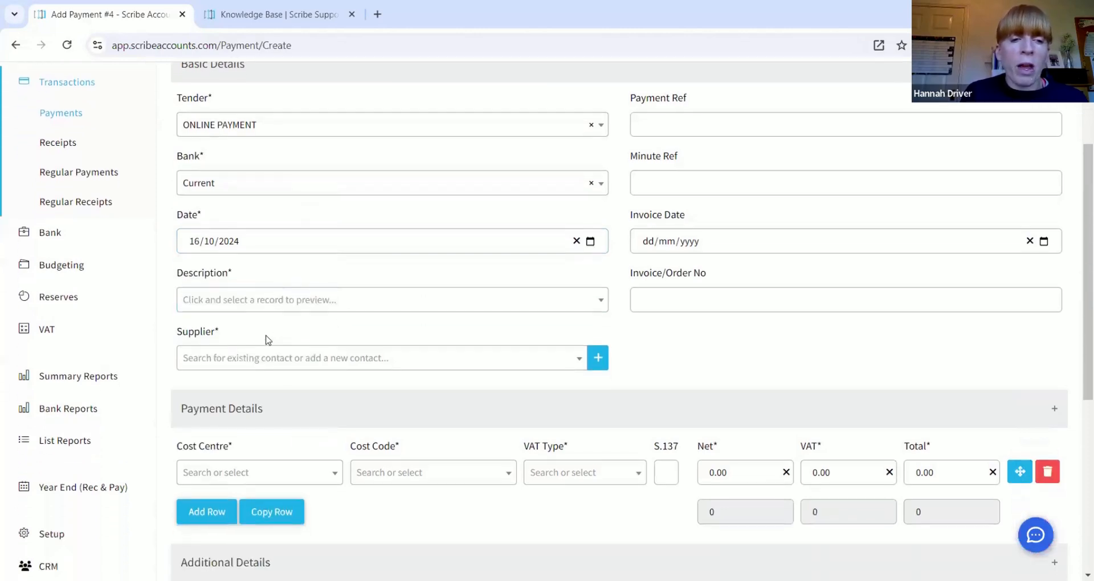
Step: Create 'Grasscutting' as a new payment description and select it
{"action": "left_click", "coordinate": [279, 306]}
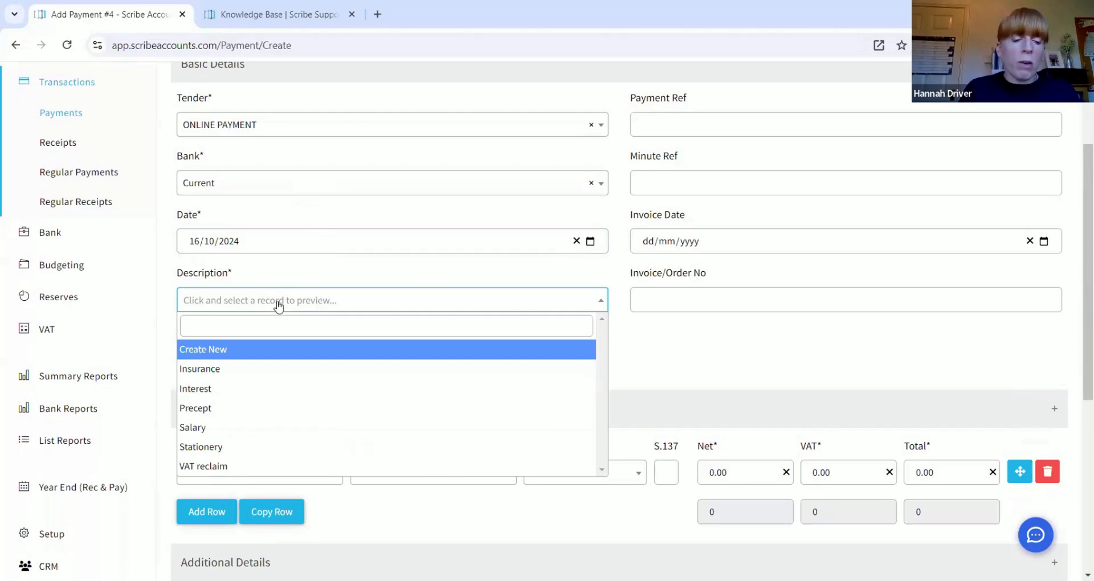
{"action": "type", "text": "Gr"}
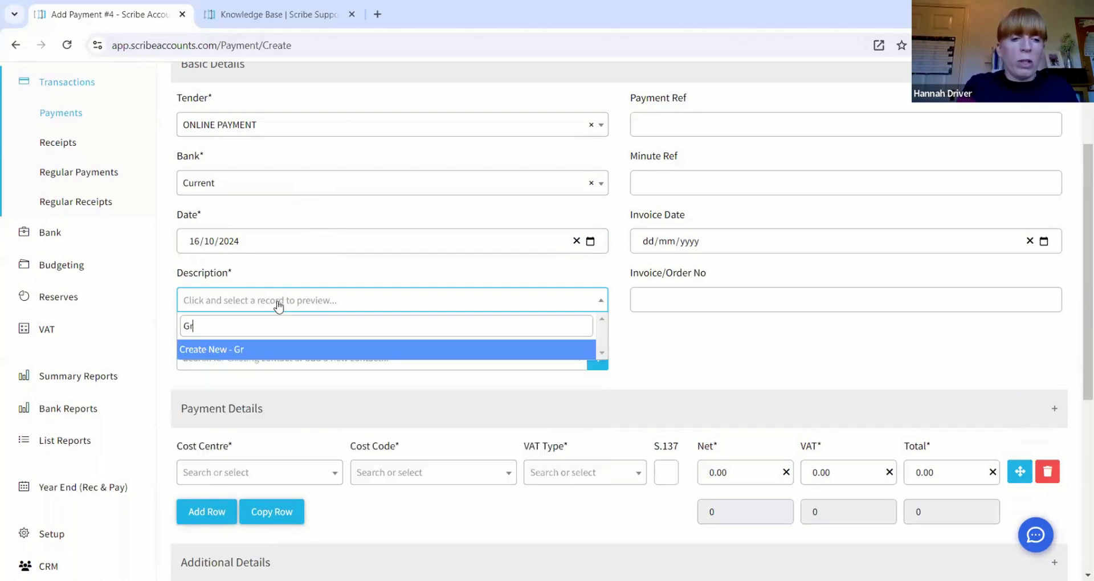
{"action": "type", "text": "asscutting"}
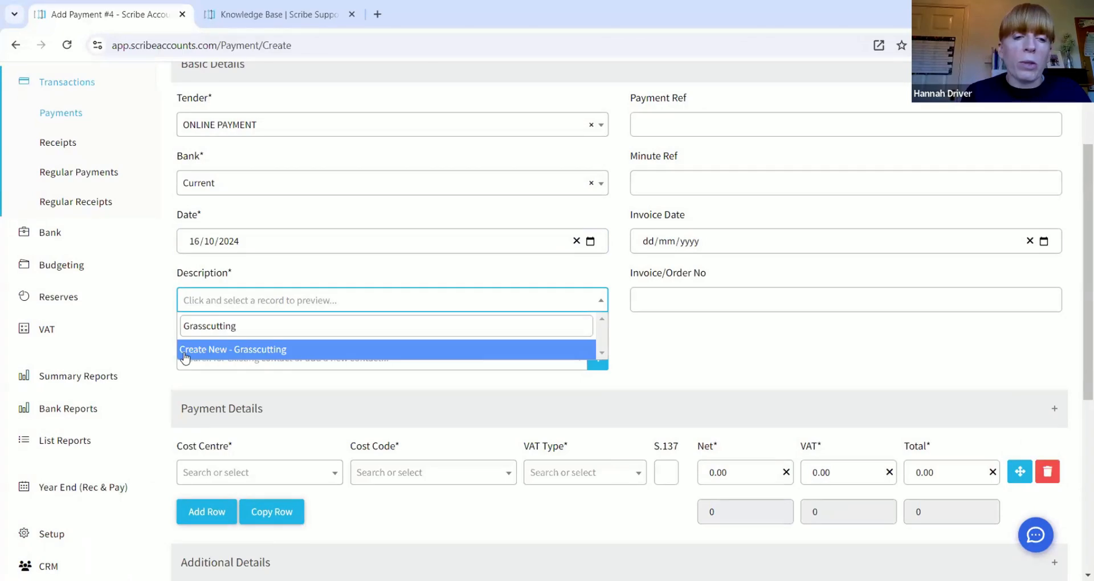
{"action": "left_click", "coordinate": [296, 352]}
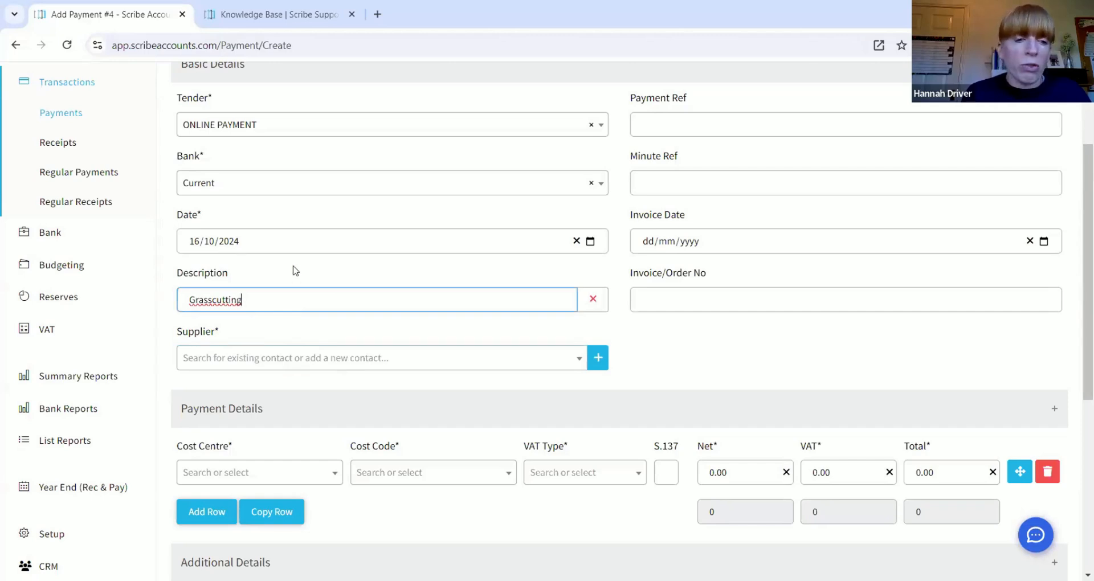
{"action": "scroll", "coordinate": [297, 269], "scroll_direction": "down", "scroll_amount": 1}
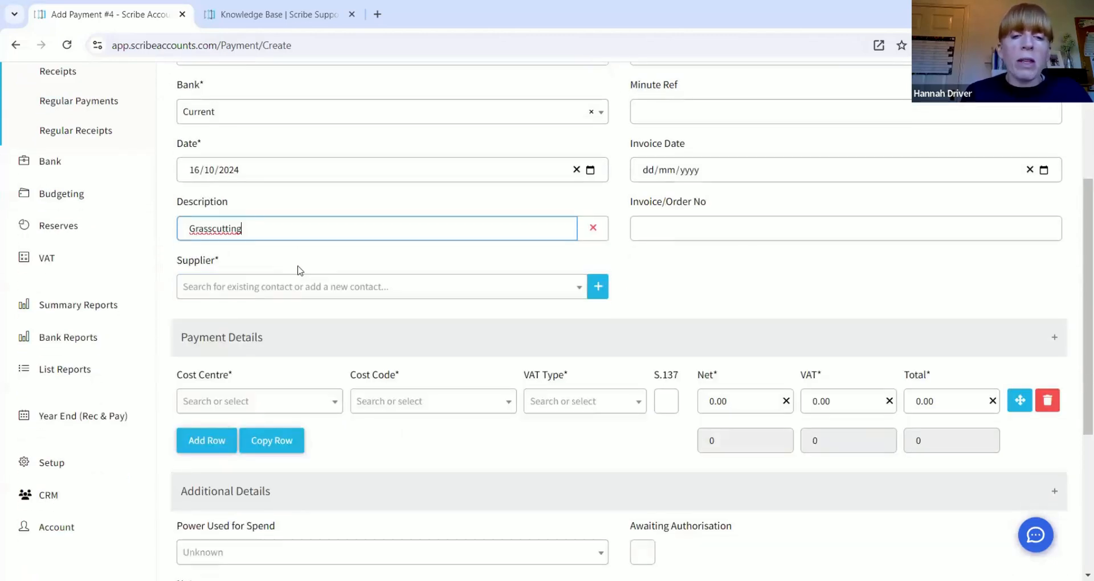
Step: Bring up a blank Create Supplier dialog from the Supplier field
{"action": "left_click", "coordinate": [273, 291]}
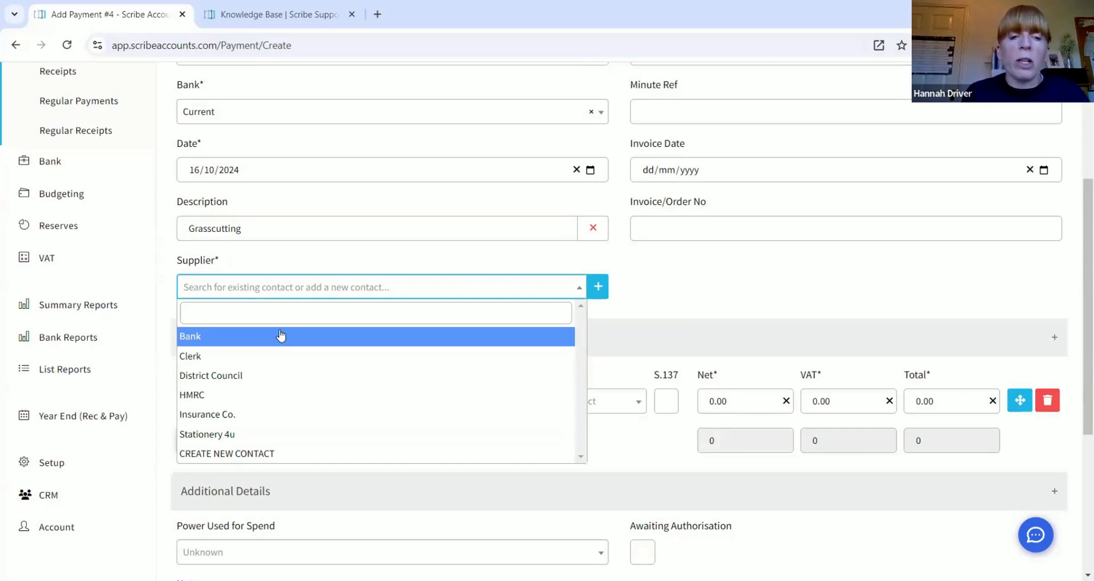
{"action": "left_click", "coordinate": [600, 290]}
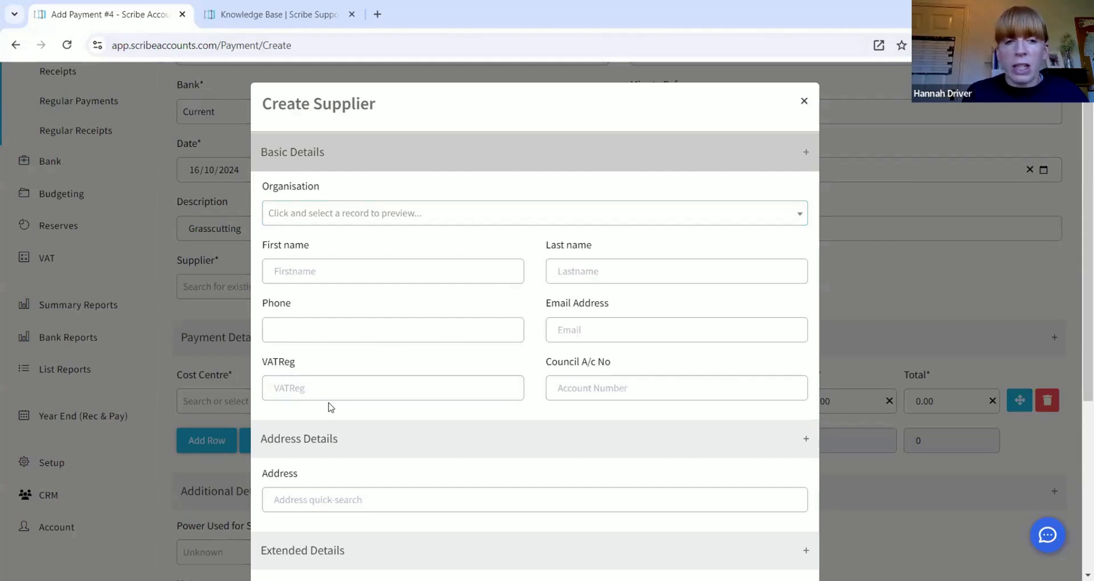
Step: Enter Lawncare Ltd. as a new organisation for the supplier
{"action": "left_click", "coordinate": [316, 218]}
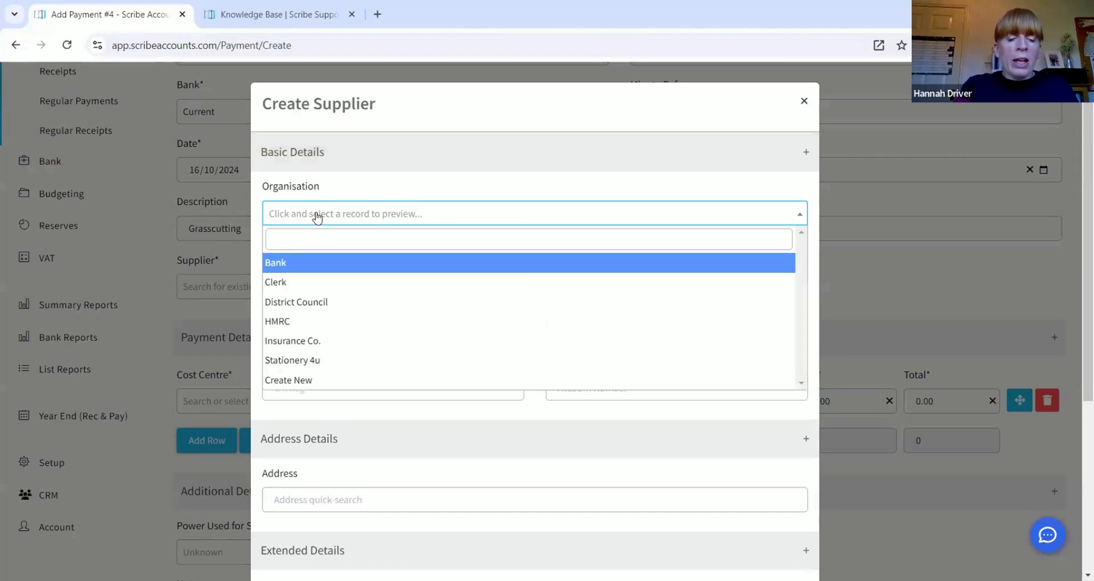
{"action": "type", "text": "Lawncar"}
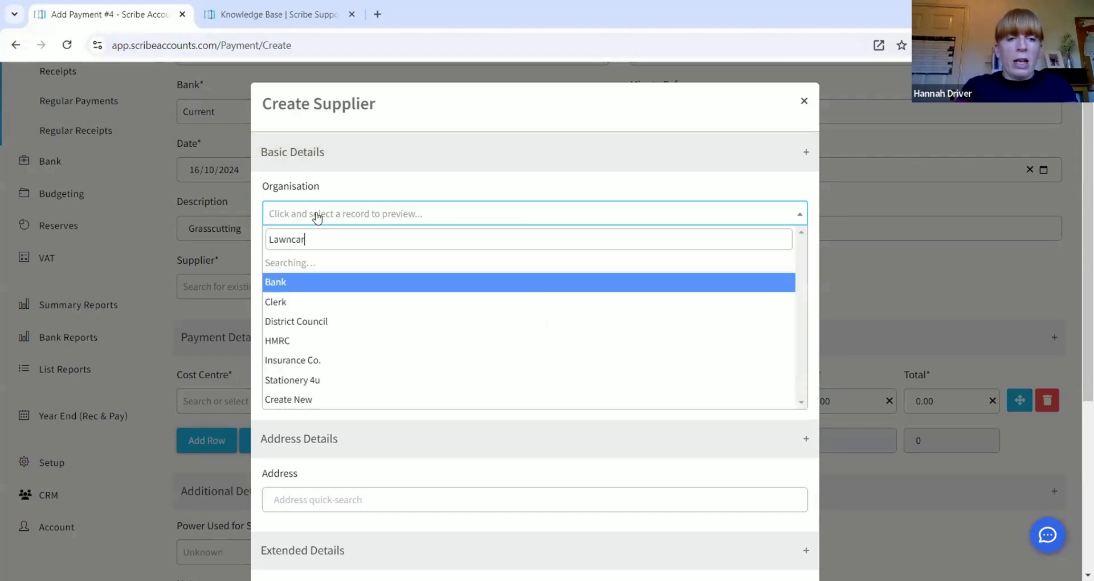
{"action": "type", "text": "e Ltd."}
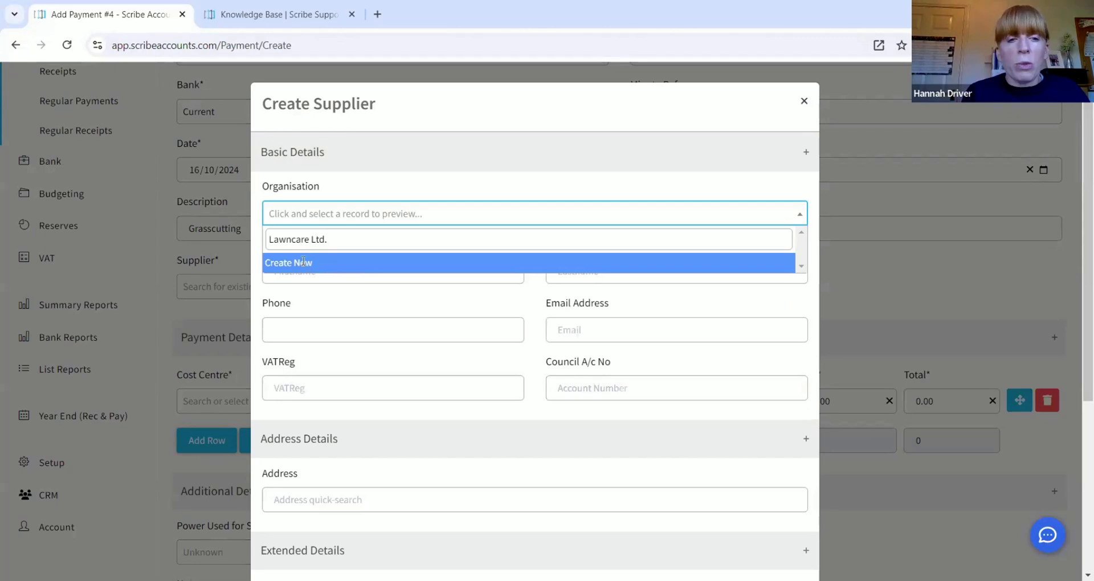
{"action": "left_click", "coordinate": [305, 264]}
{"action": "scroll", "coordinate": [355, 240], "scroll_direction": "down", "scroll_amount": 1}
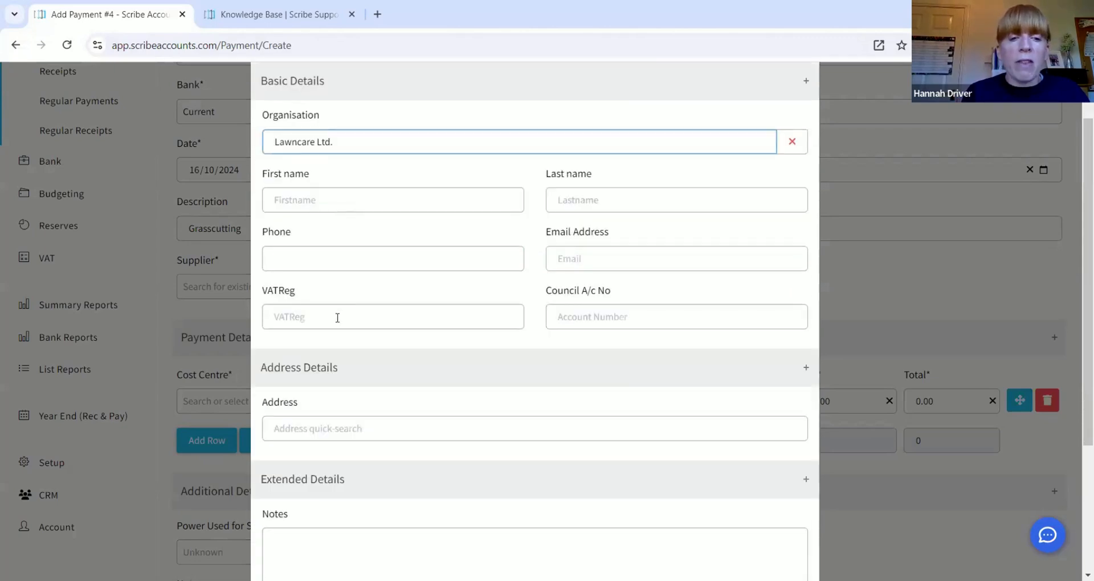
Step: Fill in the supplier's VAT registration number and save the new supplier
{"action": "left_click", "coordinate": [342, 320]}
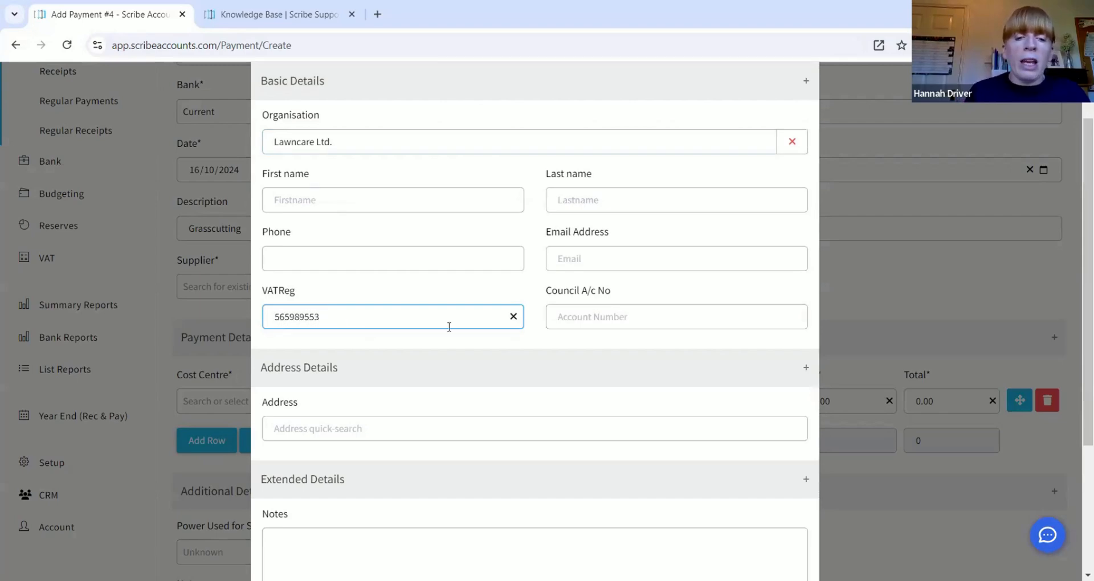
{"action": "scroll", "coordinate": [640, 388], "scroll_direction": "down", "scroll_amount": 3}
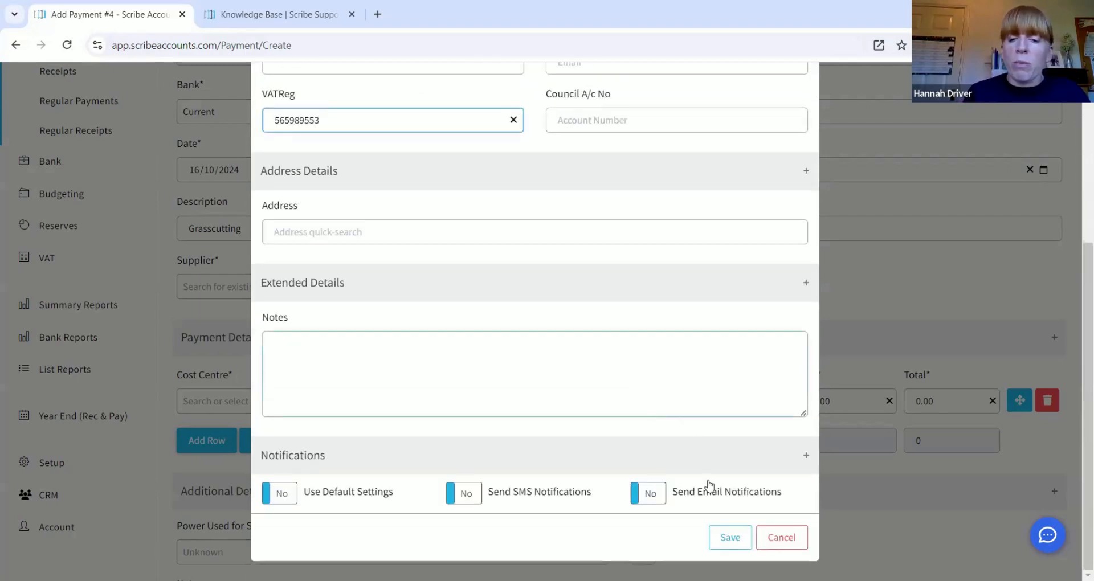
{"action": "left_click", "coordinate": [729, 537]}
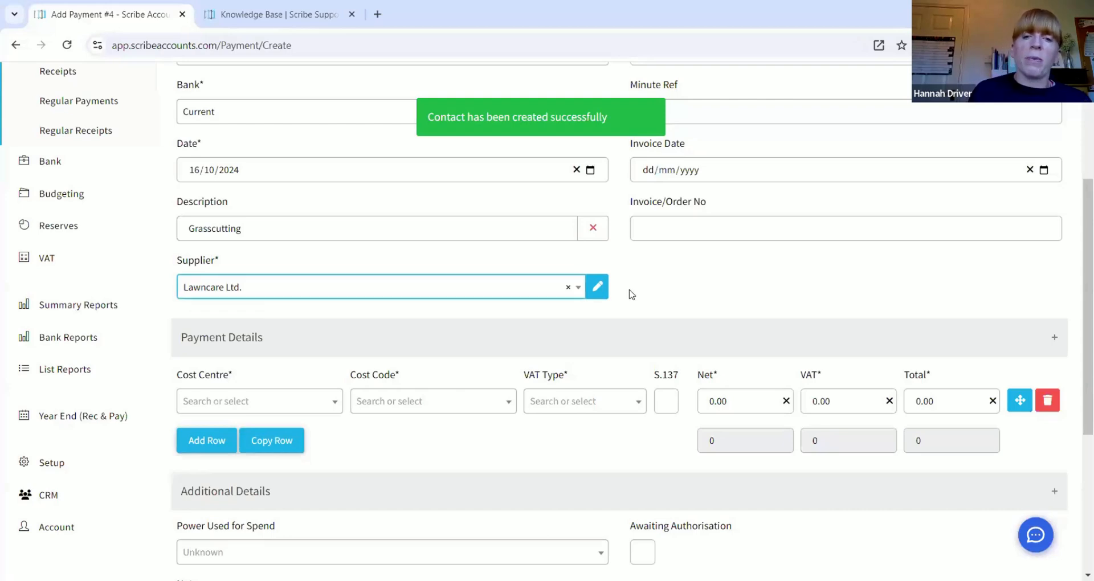
{"action": "scroll", "coordinate": [630, 293], "scroll_direction": "up", "scroll_amount": 3}
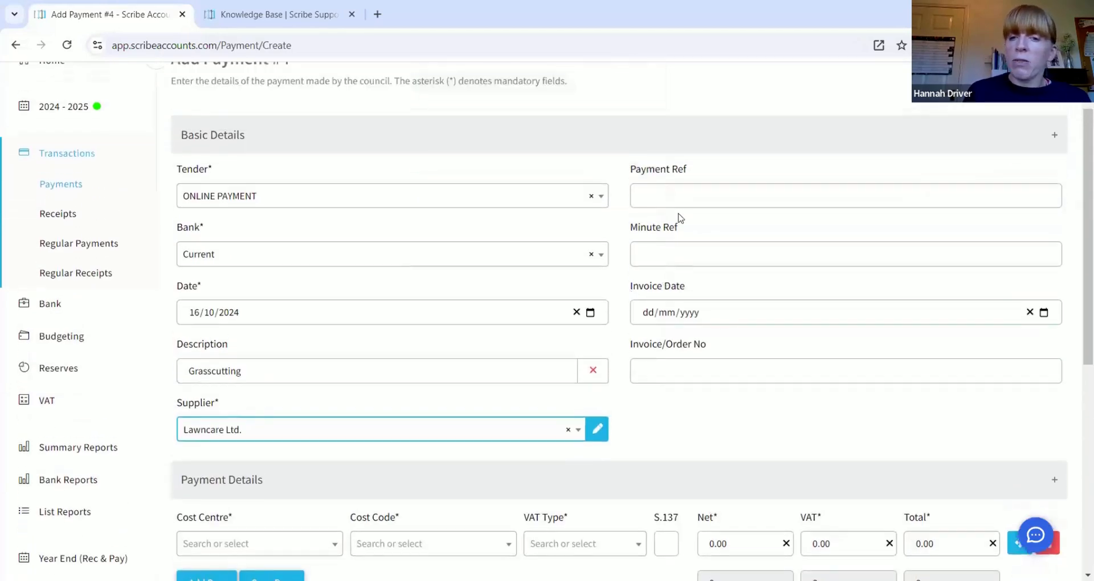
Step: Set the invoice date to 27 September 2024
{"action": "left_click", "coordinate": [689, 199]}
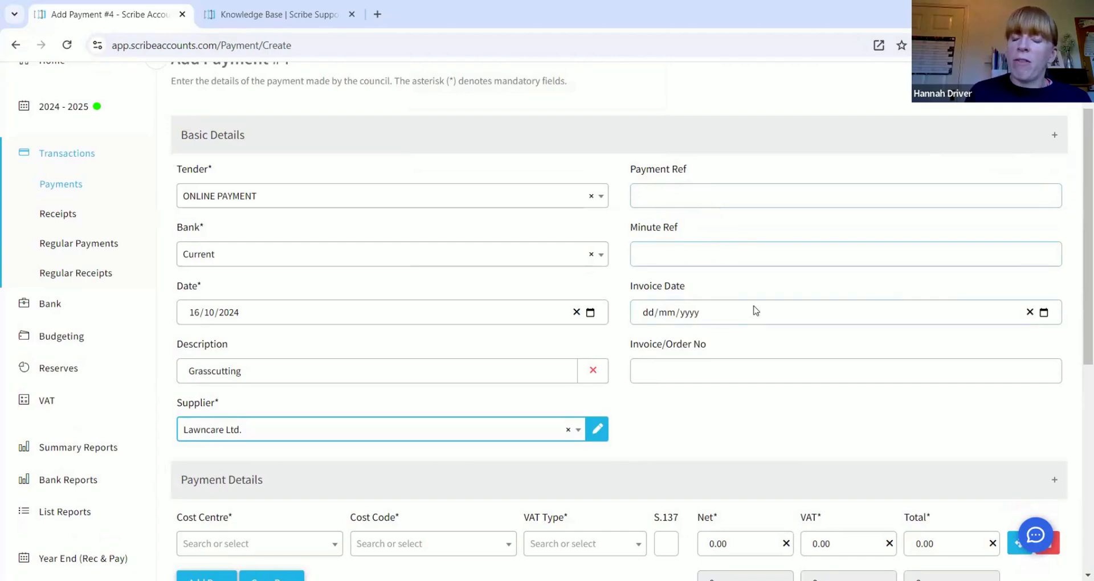
{"action": "left_click", "coordinate": [1044, 312]}
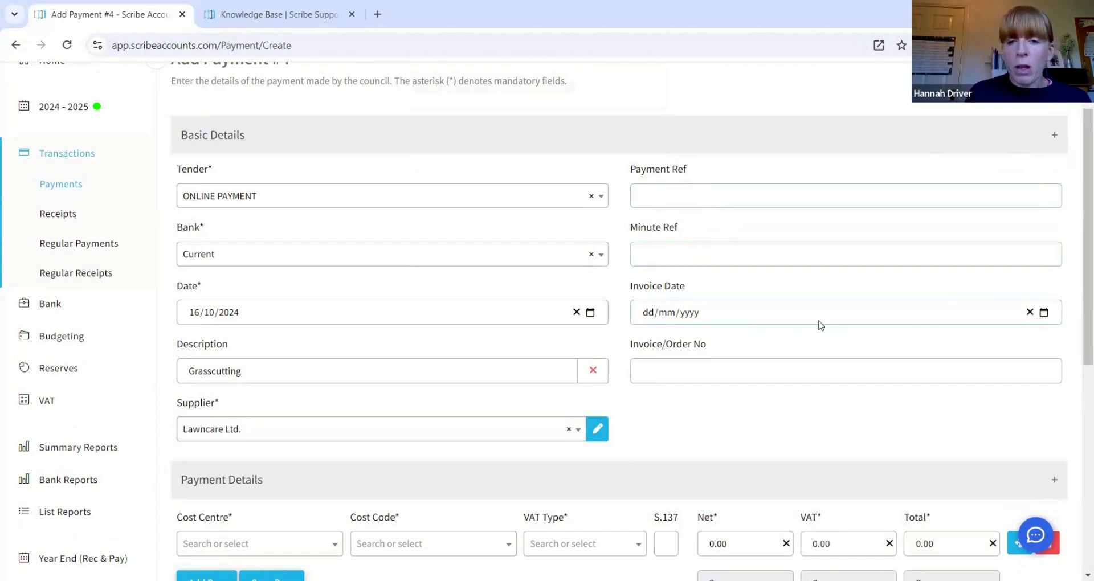
{"action": "left_click", "coordinate": [744, 342]}
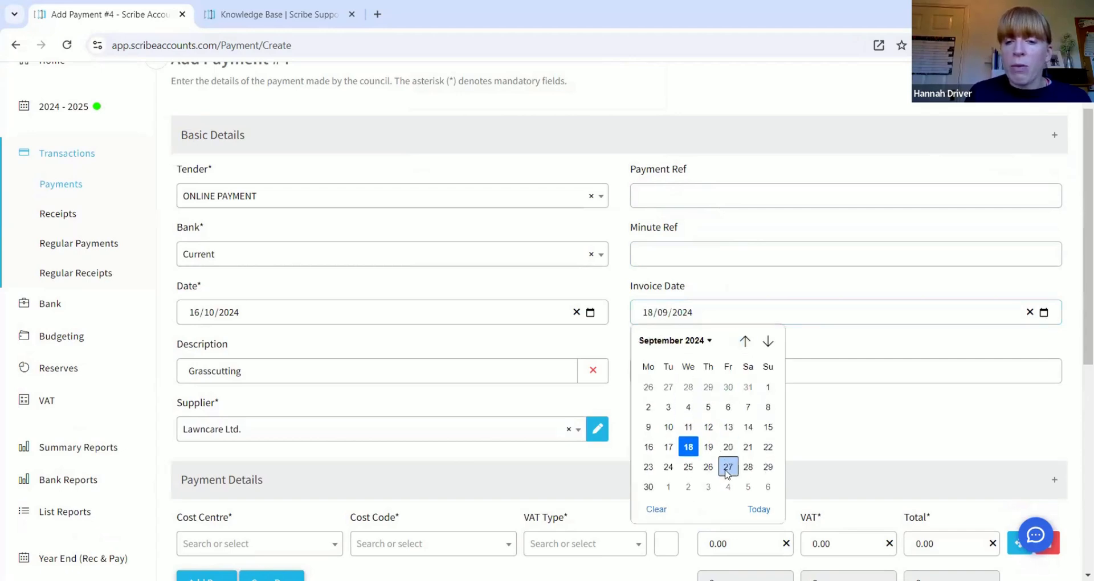
{"action": "left_click", "coordinate": [728, 467]}
Step: Enter the supplier's invoice/order number
{"action": "left_click", "coordinate": [674, 368]}
{"action": "type", "text": "8"}
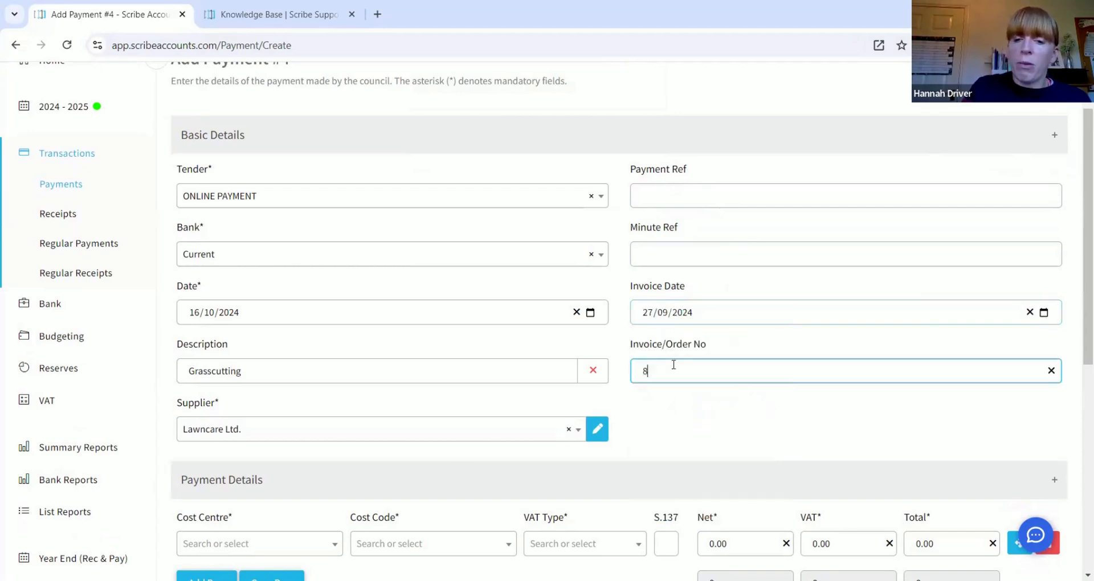
{"action": "type", "text": "98989898"}
{"action": "left_click", "coordinate": [694, 442]}
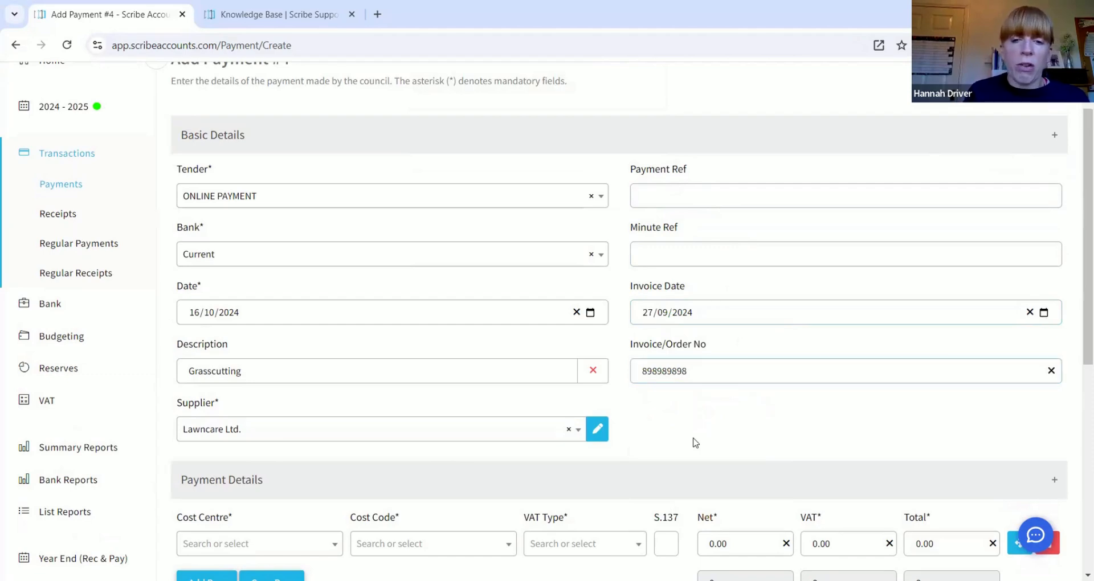
{"action": "scroll", "coordinate": [696, 443], "scroll_direction": "down", "scroll_amount": 3}
{"action": "scroll", "coordinate": [694, 442], "scroll_direction": "down", "scroll_amount": 1}
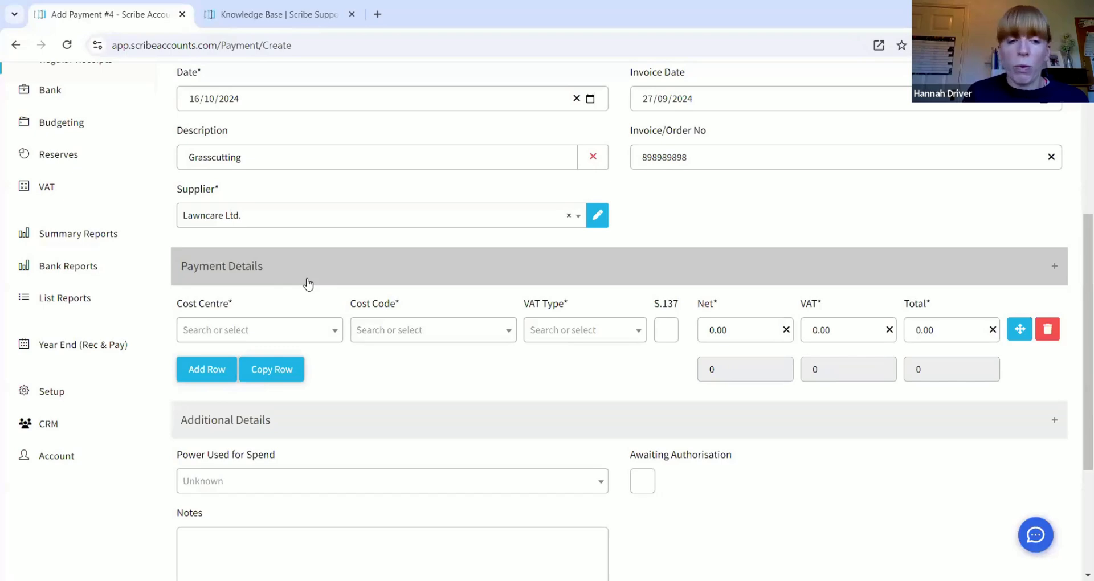
Step: Give the payment line cost centre Payments and cost code Open Spaces : 17
{"action": "left_click", "coordinate": [289, 333]}
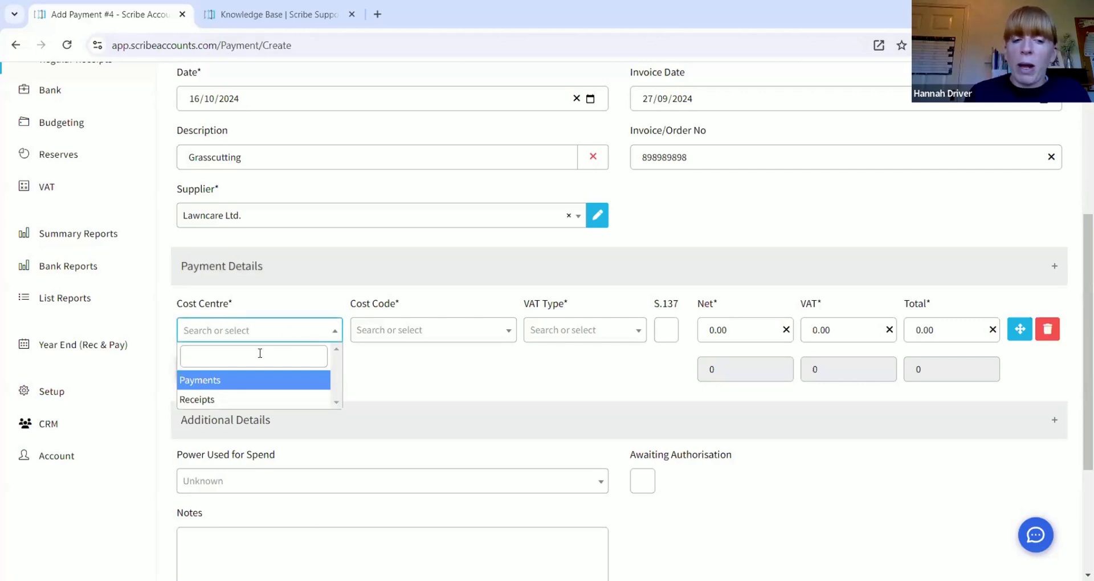
{"action": "left_click", "coordinate": [237, 381]}
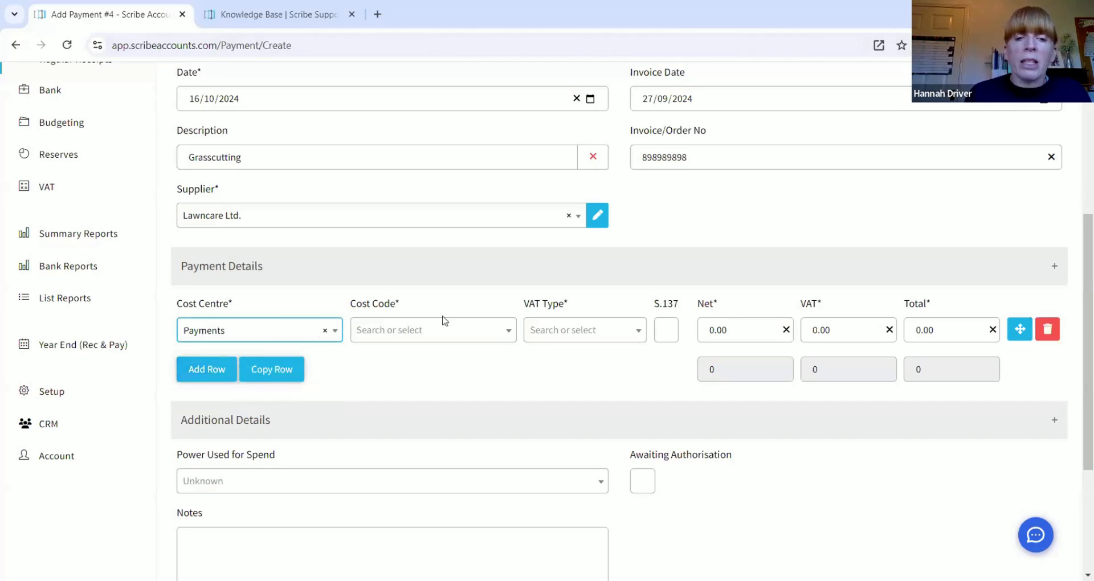
{"action": "scroll", "coordinate": [444, 319], "scroll_direction": "down", "scroll_amount": 1}
{"action": "left_click", "coordinate": [439, 261]}
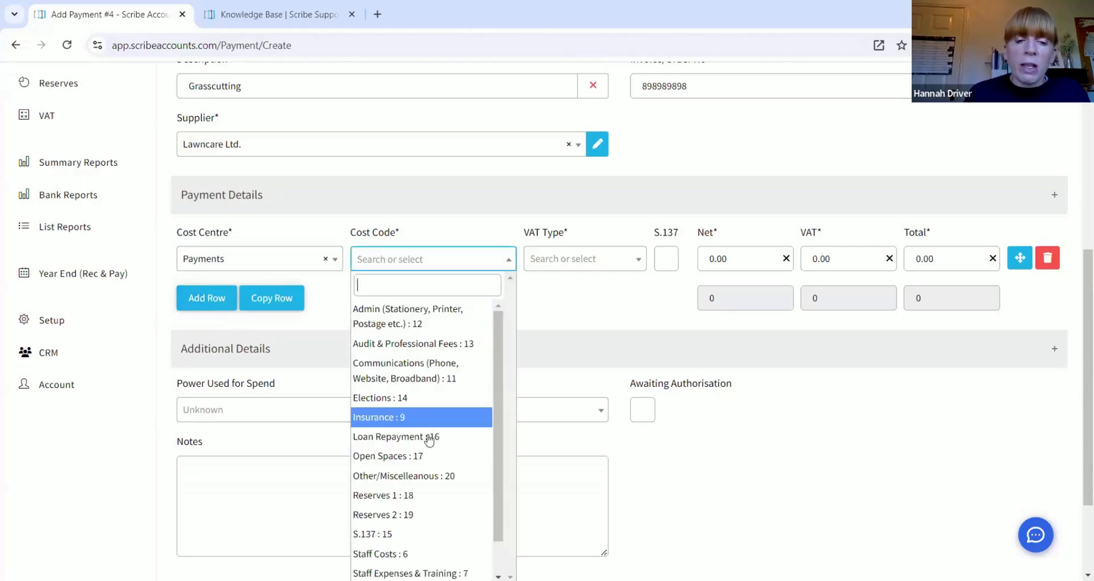
{"action": "left_click", "coordinate": [420, 459]}
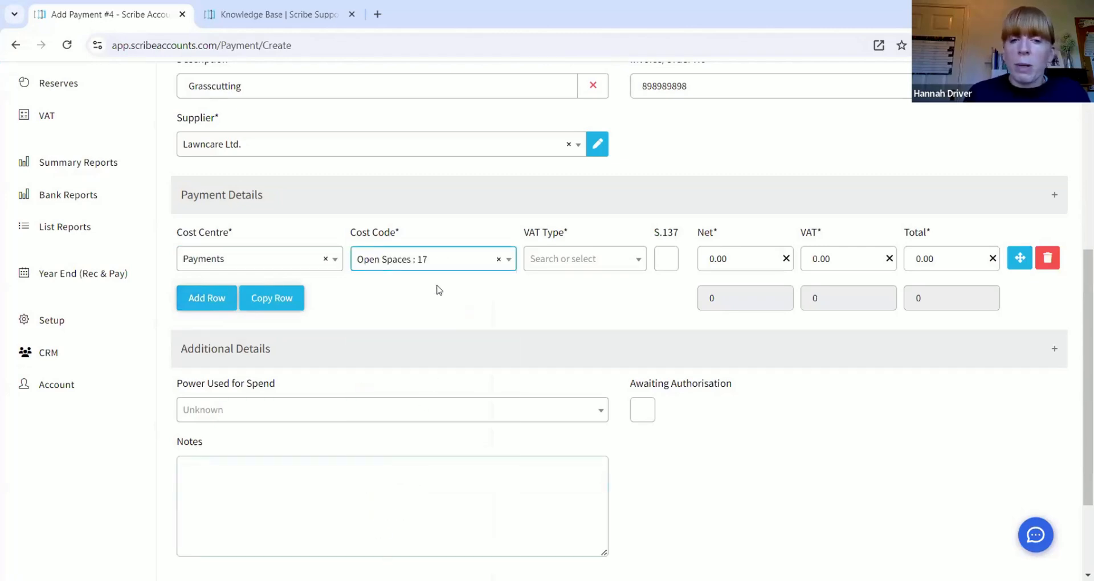
{"action": "left_click", "coordinate": [561, 261]}
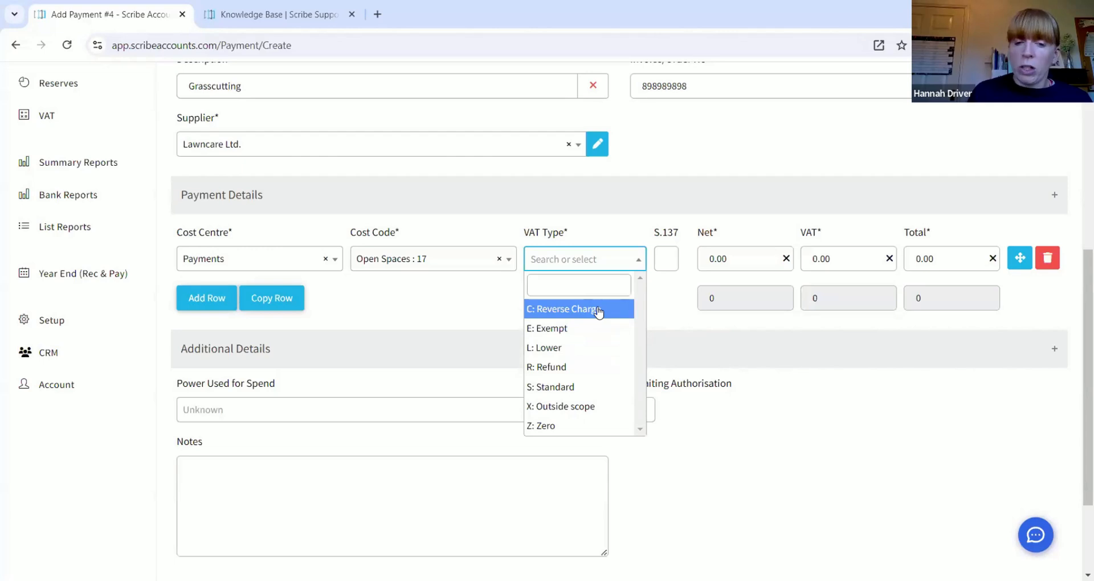
Step: Make the line S: Standard VAT with net 680 (VAT 136.00, total 816.00), adding a second line
{"action": "left_click", "coordinate": [583, 388]}
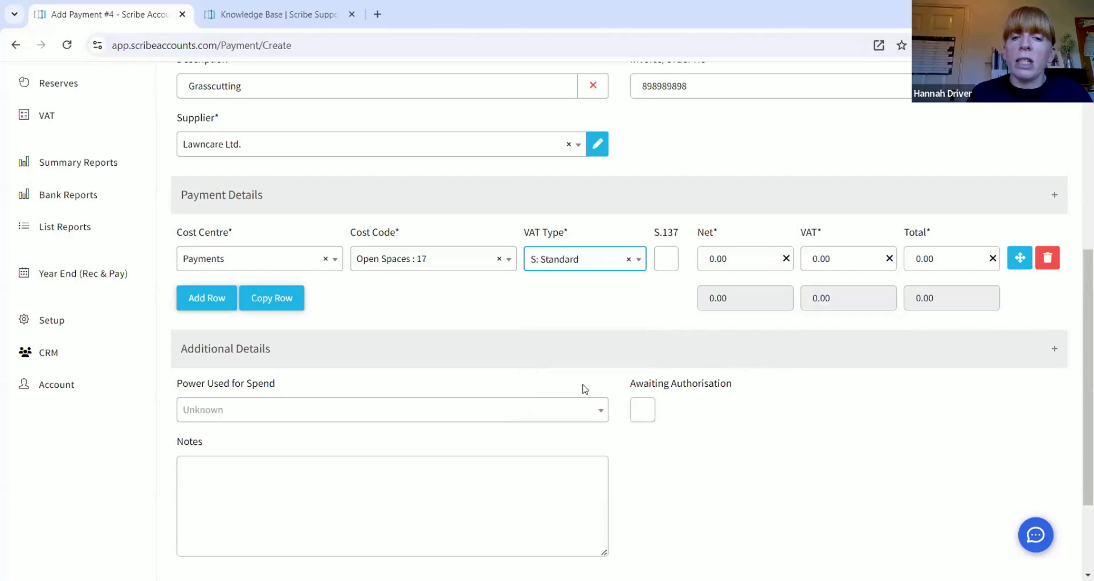
{"action": "left_click", "coordinate": [754, 257]}
{"action": "type", "text": "680"}
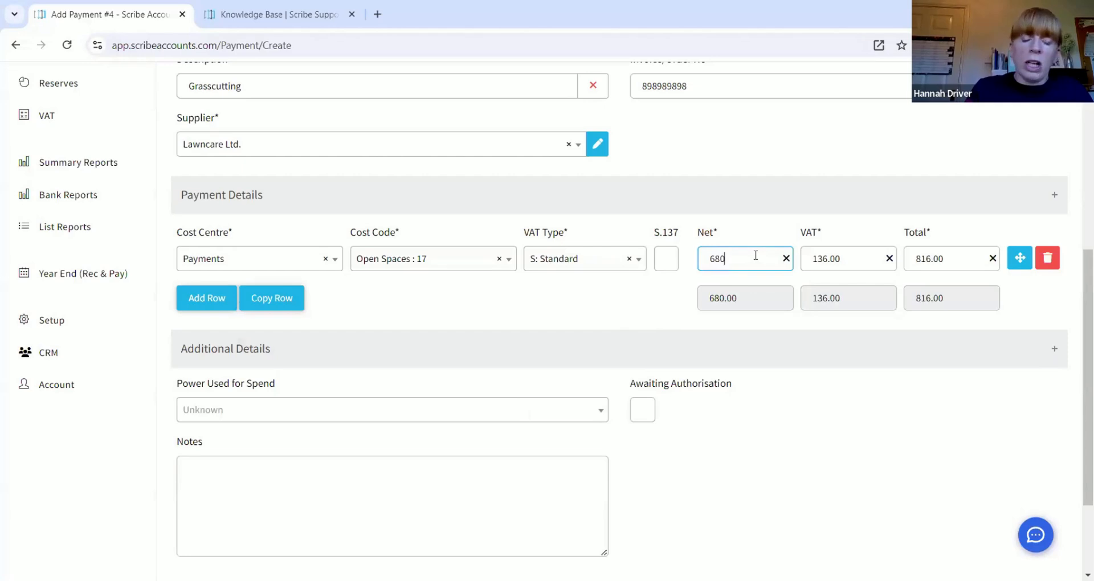
{"action": "key", "text": "Tab"}
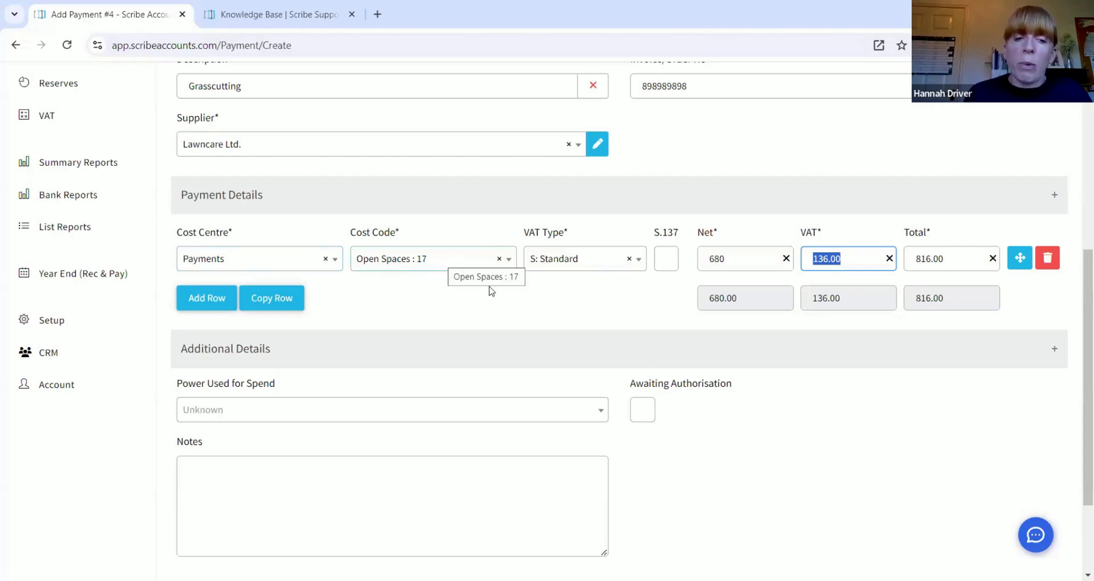
{"action": "left_click", "coordinate": [216, 303]}
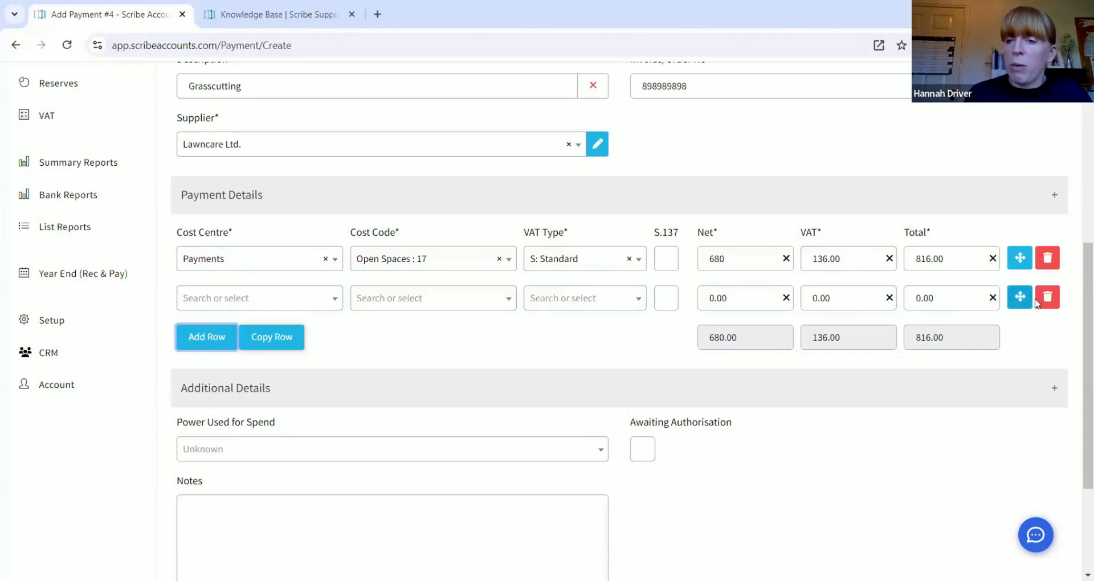
{"action": "left_click", "coordinate": [1058, 297]}
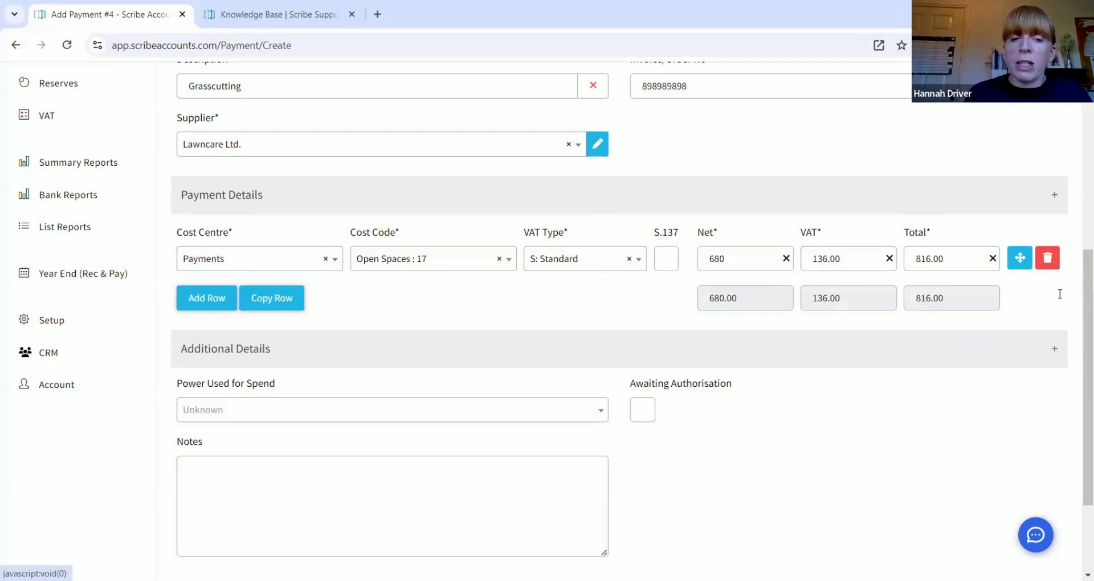
{"action": "left_click", "coordinate": [272, 298]}
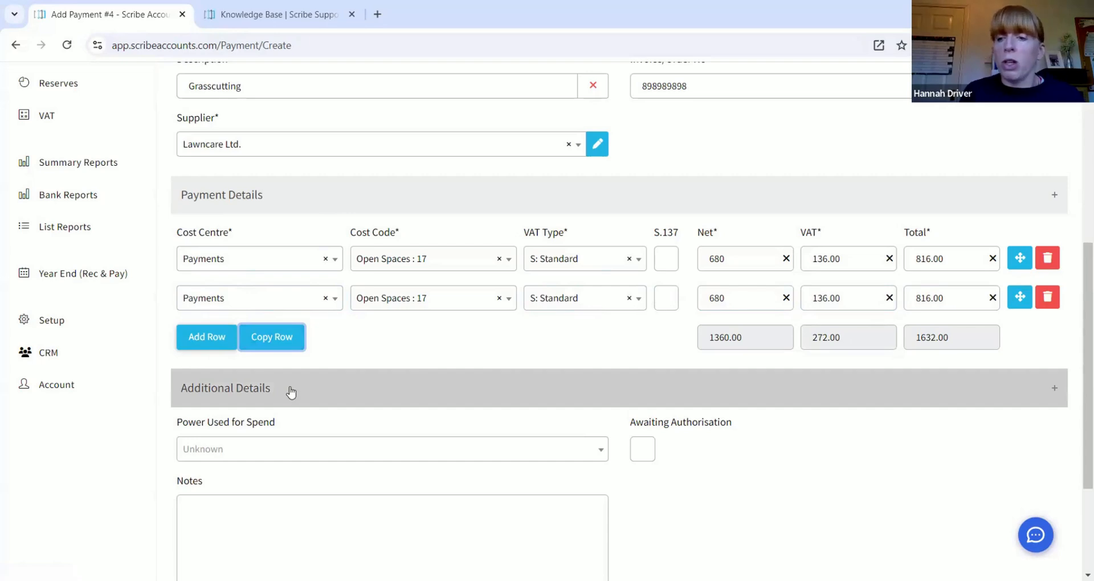
{"action": "left_click", "coordinate": [1049, 298]}
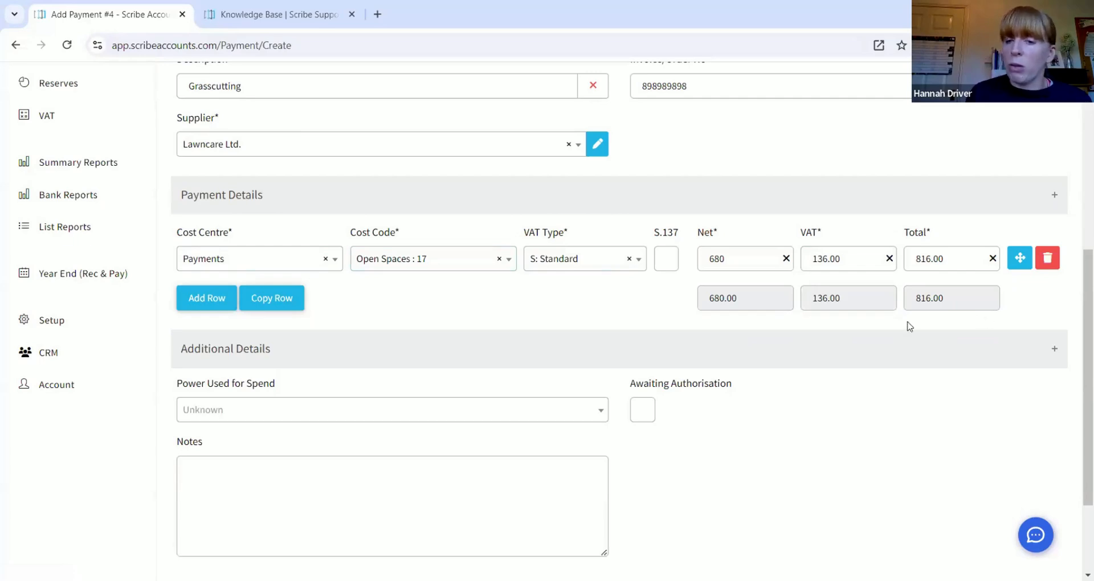
Step: Save the Grasscutting payment to Lawncare Ltd. as voucher 4 in the Payments list
{"action": "scroll", "coordinate": [910, 326], "scroll_direction": "down", "scroll_amount": 3}
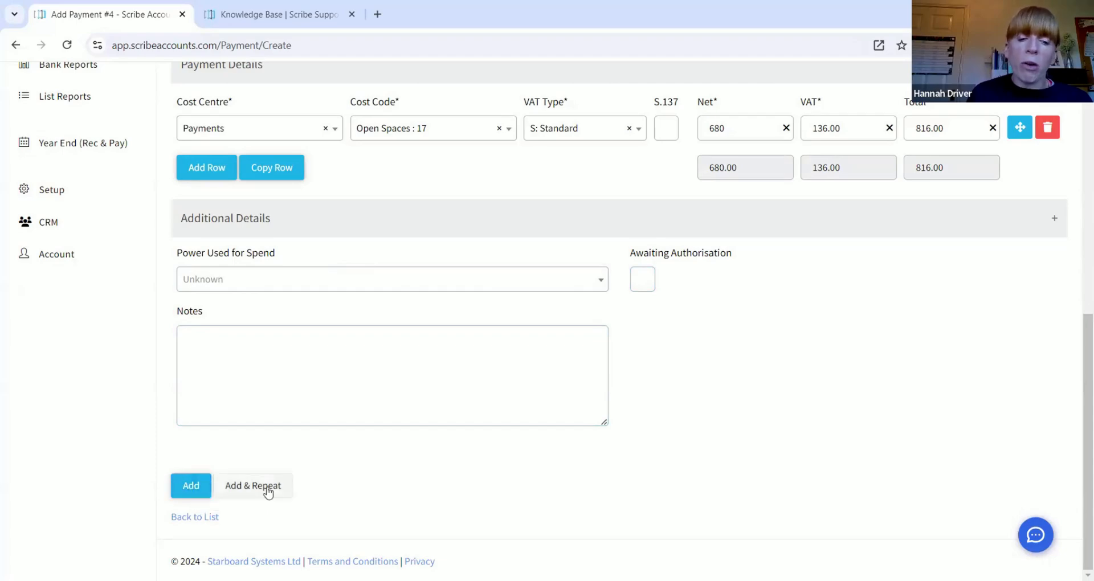
{"action": "scroll", "coordinate": [316, 441], "scroll_direction": "up", "scroll_amount": 9}
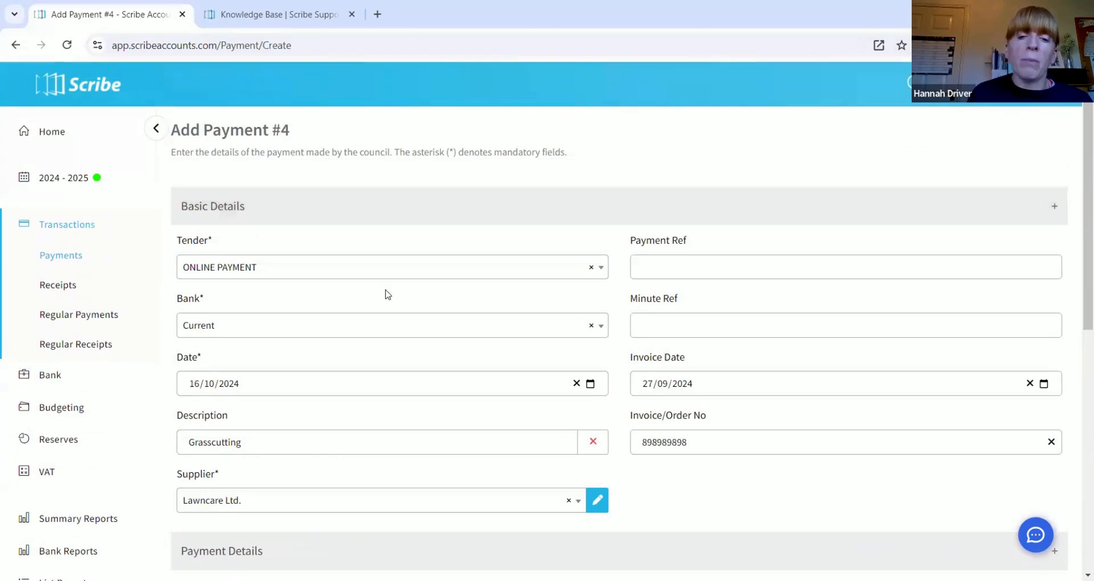
{"action": "scroll", "coordinate": [385, 291], "scroll_direction": "down", "scroll_amount": 9}
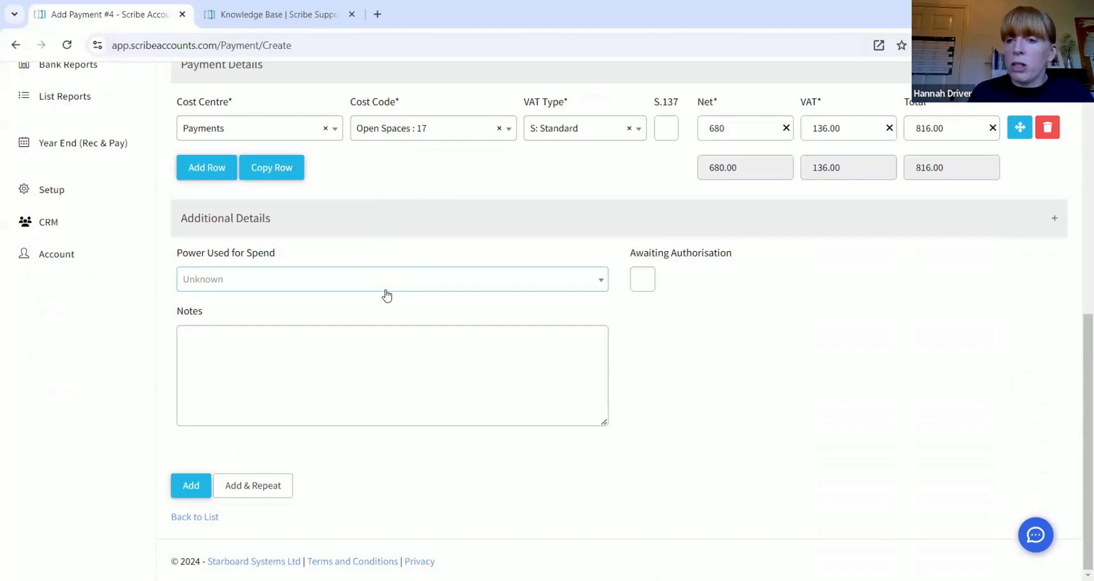
{"action": "left_click", "coordinate": [190, 485]}
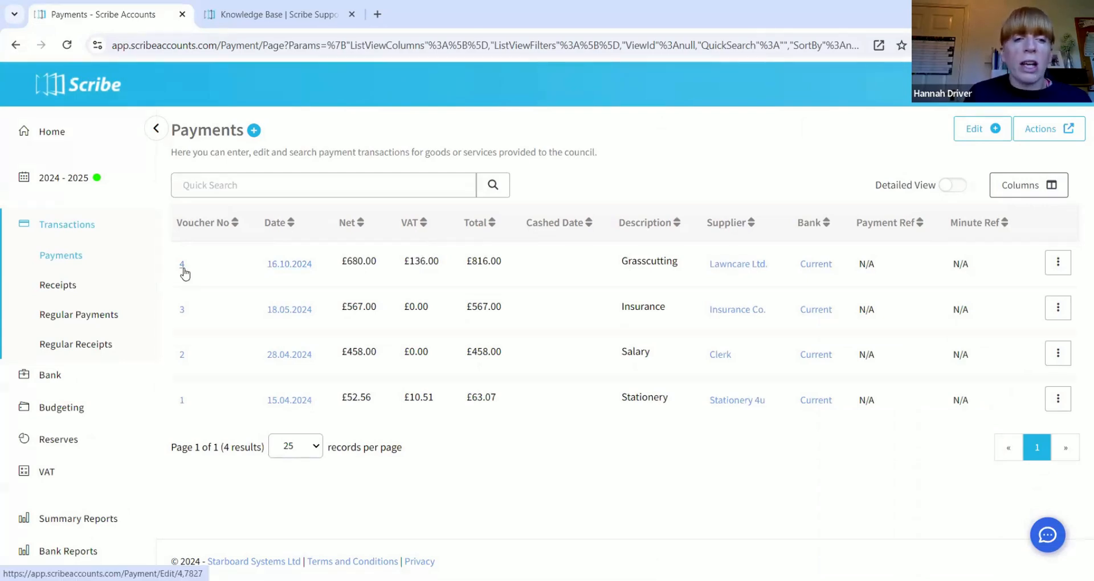
{"action": "left_click", "coordinate": [1048, 267]}
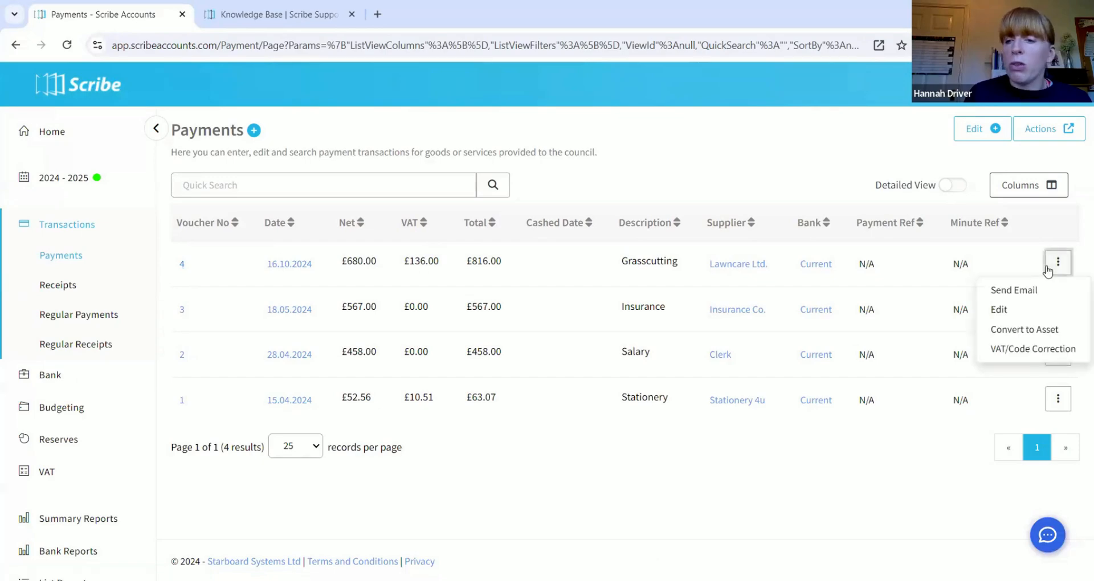
{"action": "left_click", "coordinate": [1024, 310]}
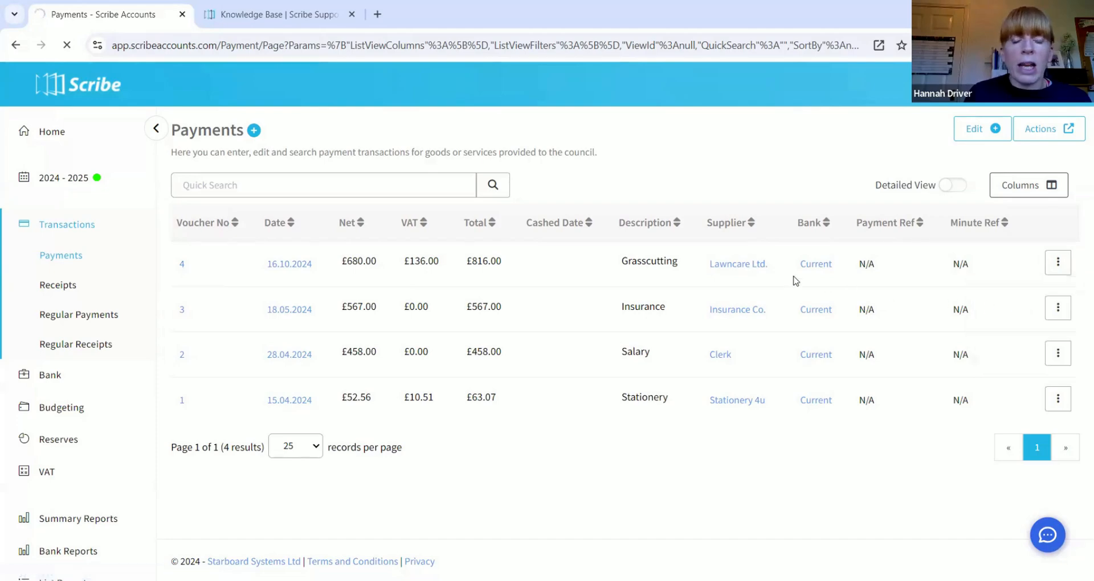
{"action": "scroll", "coordinate": [545, 227], "scroll_direction": "down", "scroll_amount": 5}
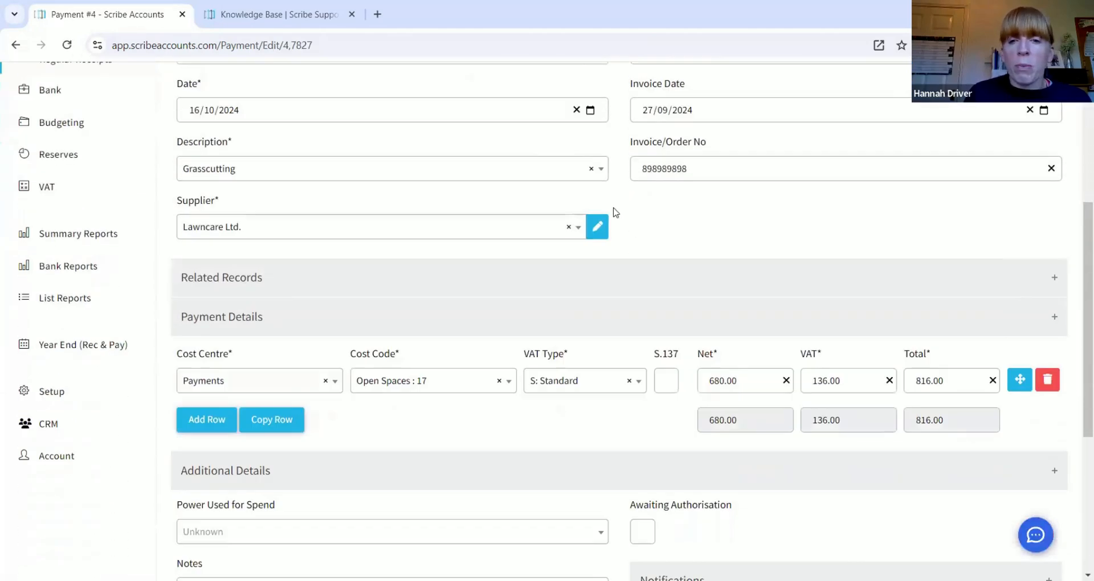
{"action": "left_click", "coordinate": [722, 171]}
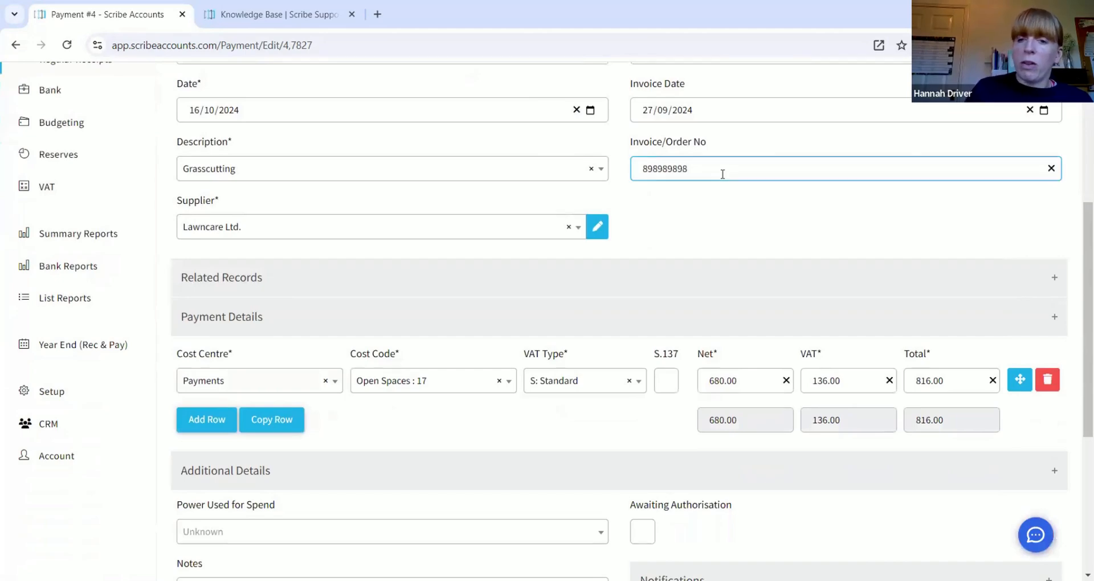
{"action": "type", "text": "5555"}
{"action": "scroll", "coordinate": [498, 263], "scroll_direction": "down", "scroll_amount": 5}
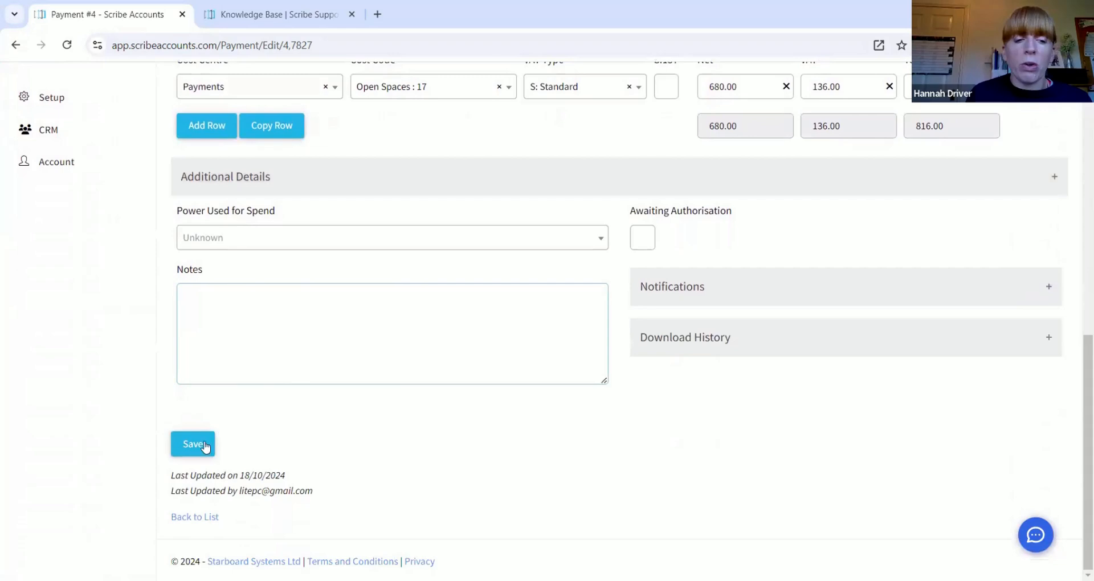
{"action": "left_click", "coordinate": [206, 446]}
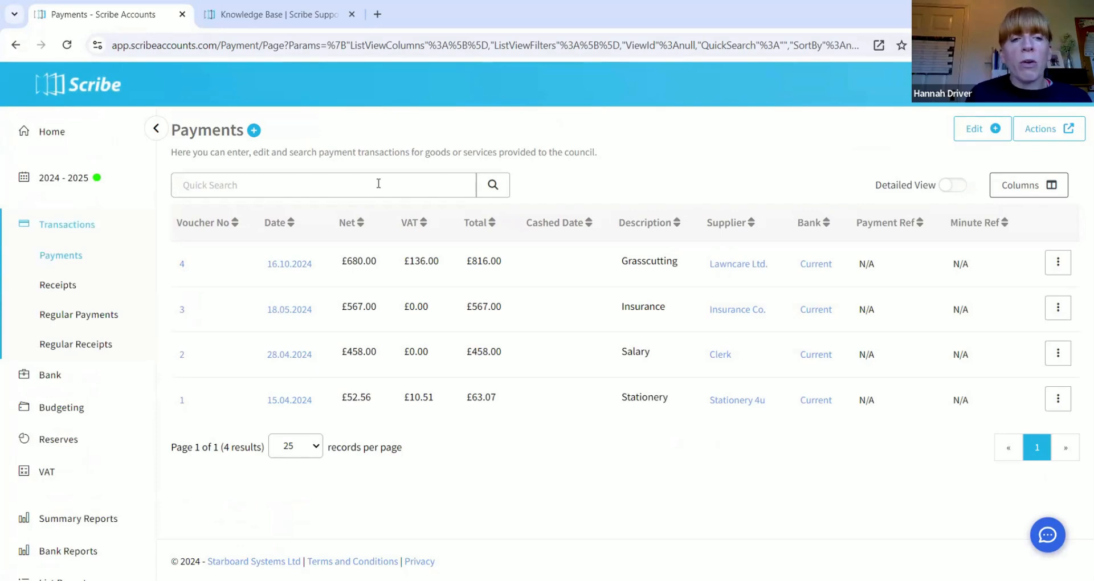
{"action": "left_click", "coordinate": [258, 188]}
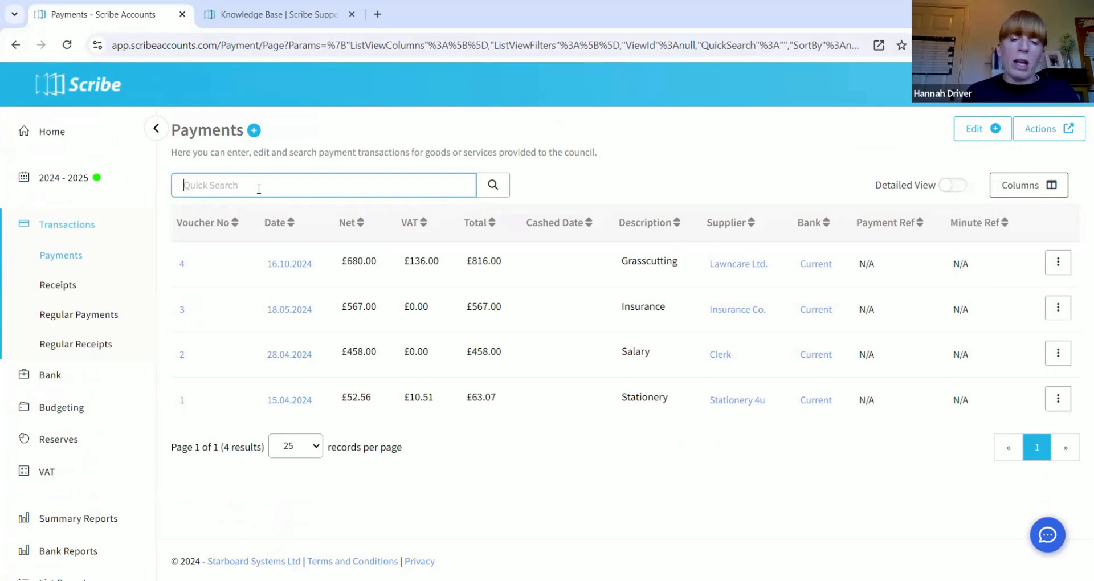
{"action": "type", "text": "grass"}
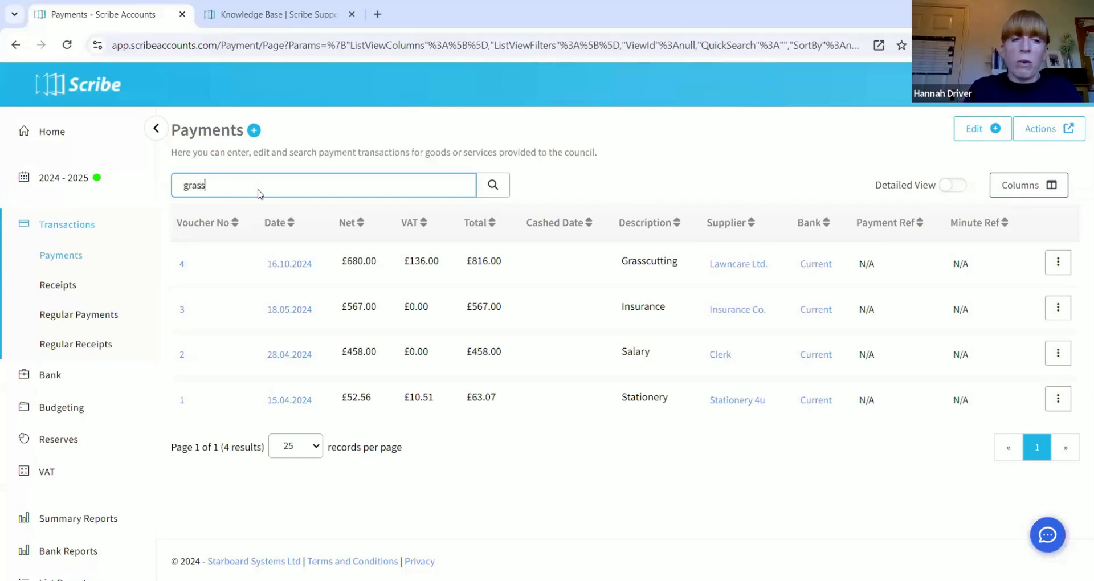
{"action": "key", "text": "Return"}
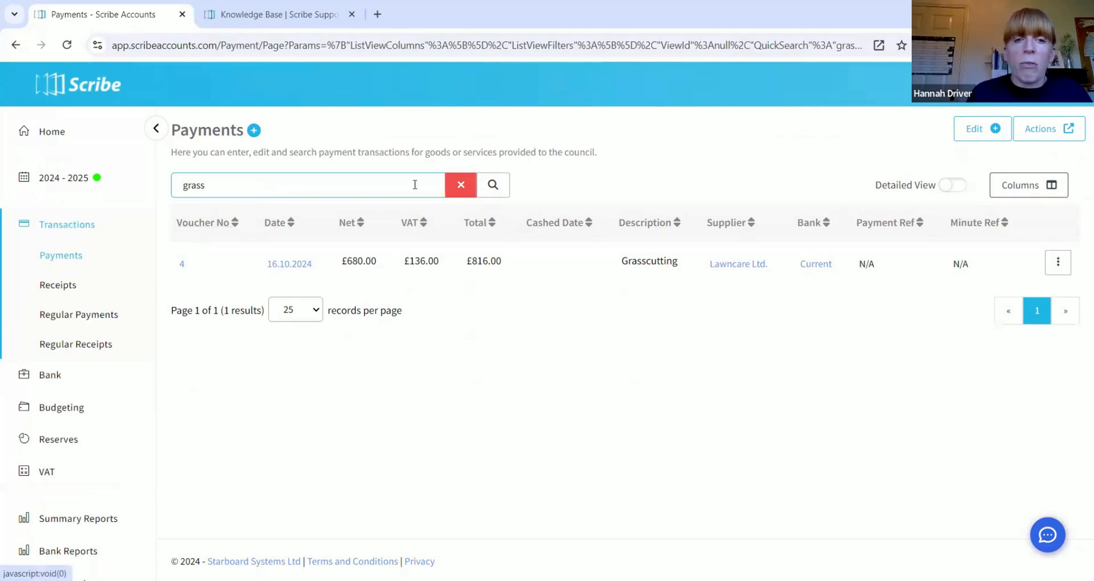
{"action": "left_click", "coordinate": [458, 190]}
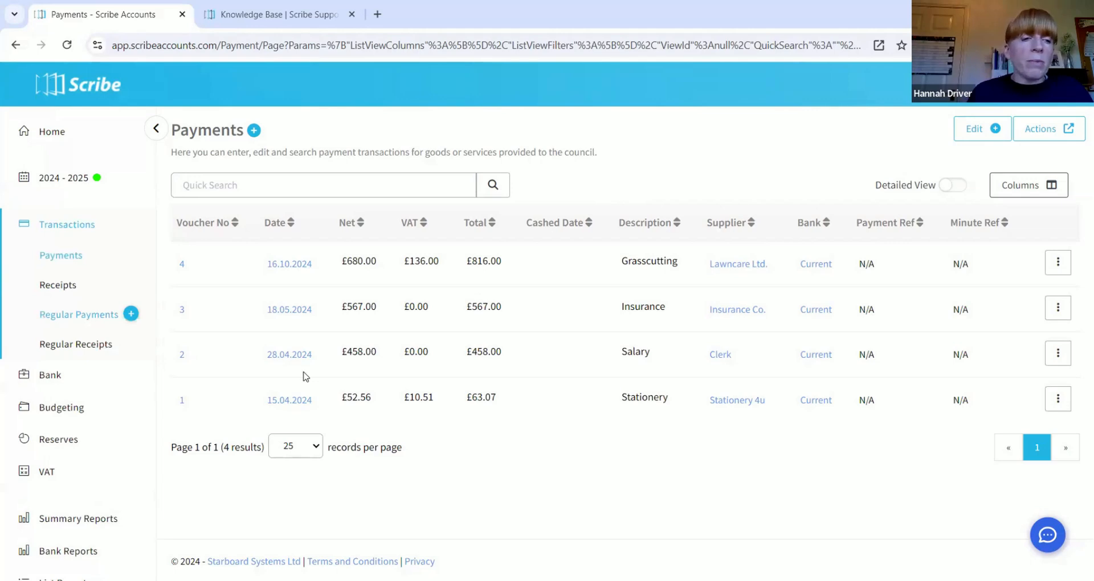
Step: From the Receipts list, start a new receipt, Add Receipt #4 dated 18/10/2024
{"action": "left_click", "coordinate": [61, 289]}
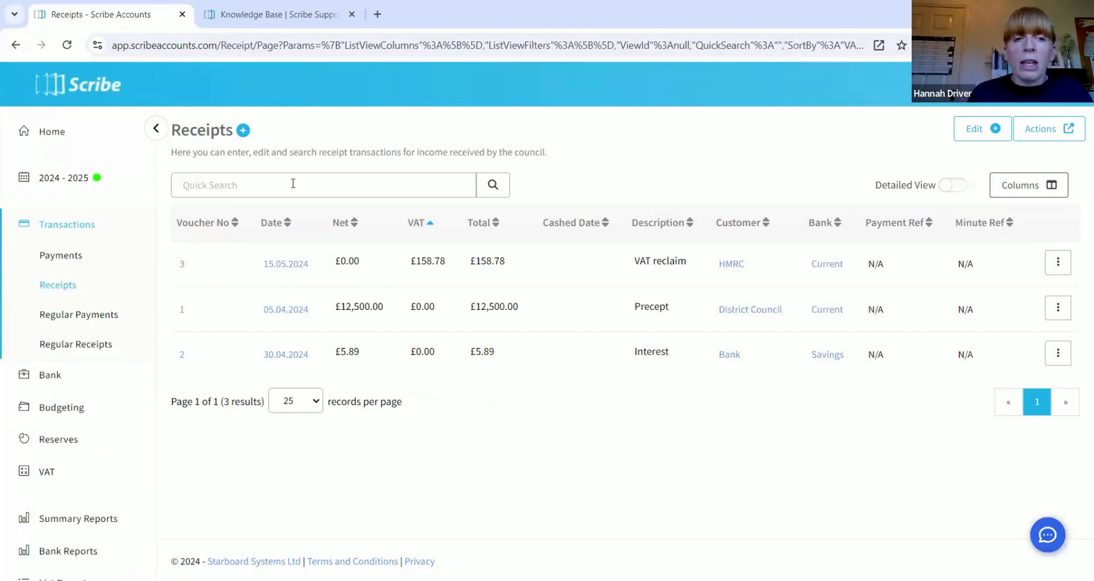
{"action": "left_click", "coordinate": [243, 135]}
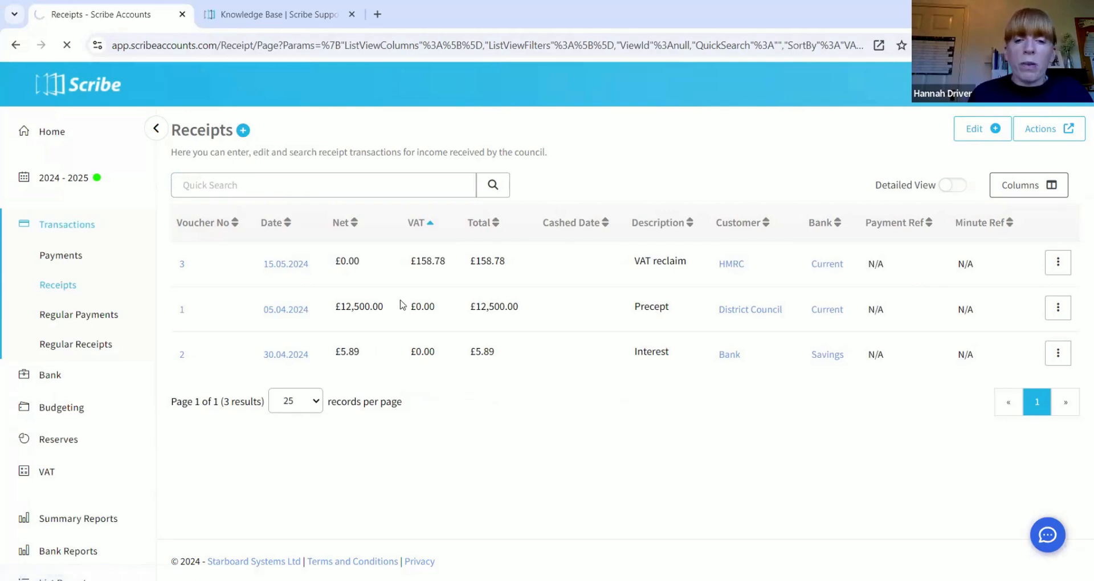
{"action": "scroll", "coordinate": [400, 301], "scroll_direction": "down", "scroll_amount": 3}
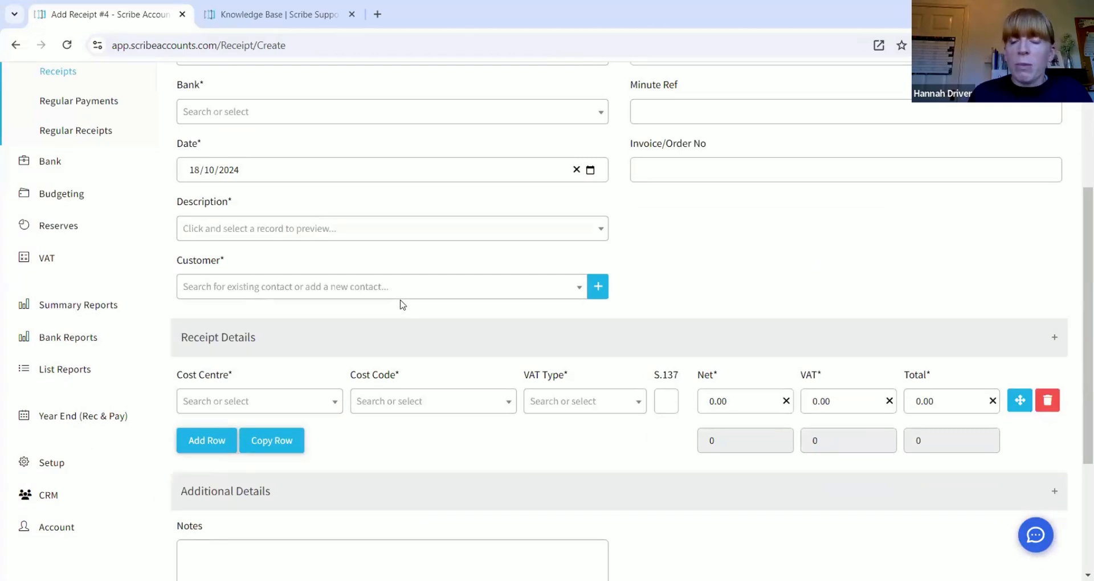
{"action": "scroll", "coordinate": [402, 304], "scroll_direction": "up", "scroll_amount": 3}
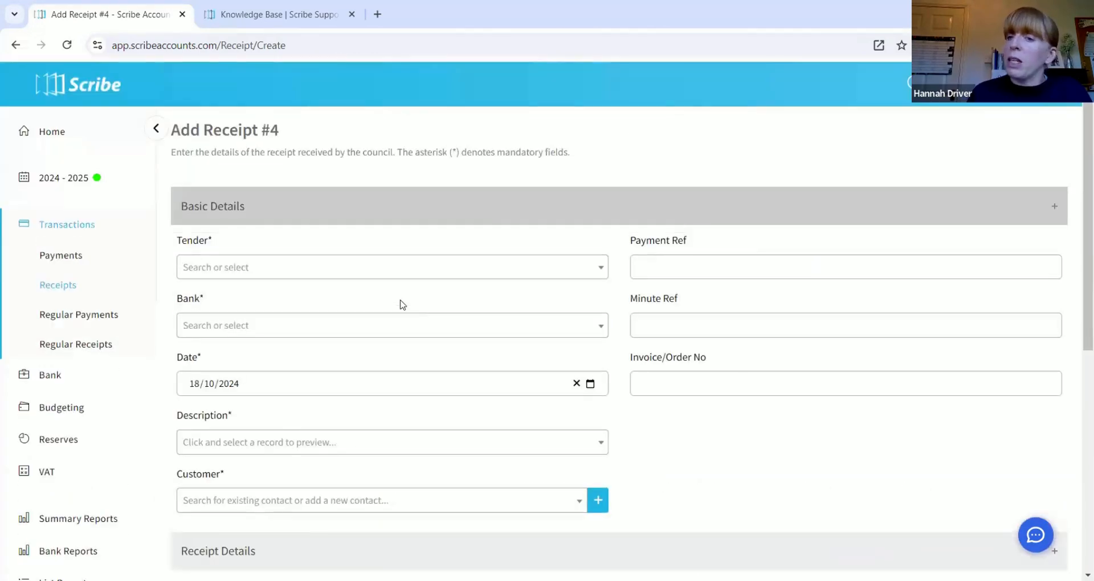